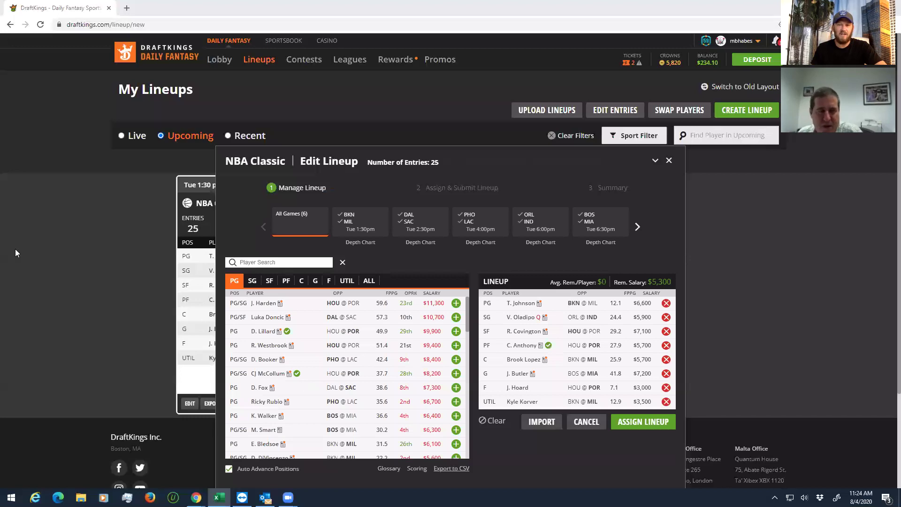
Filter the player pool to Brooklyn and replace V. Oladipo with G. Temple in the SG slot
click(348, 219)
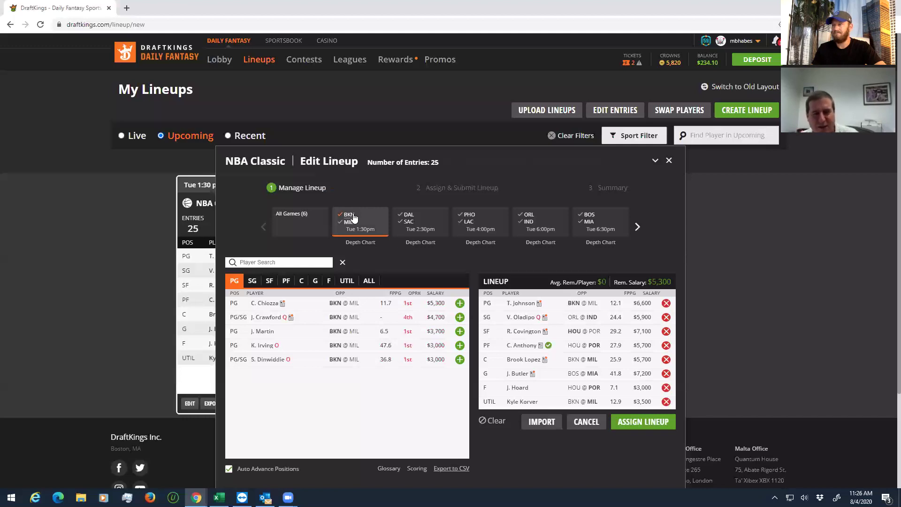
click(637, 227)
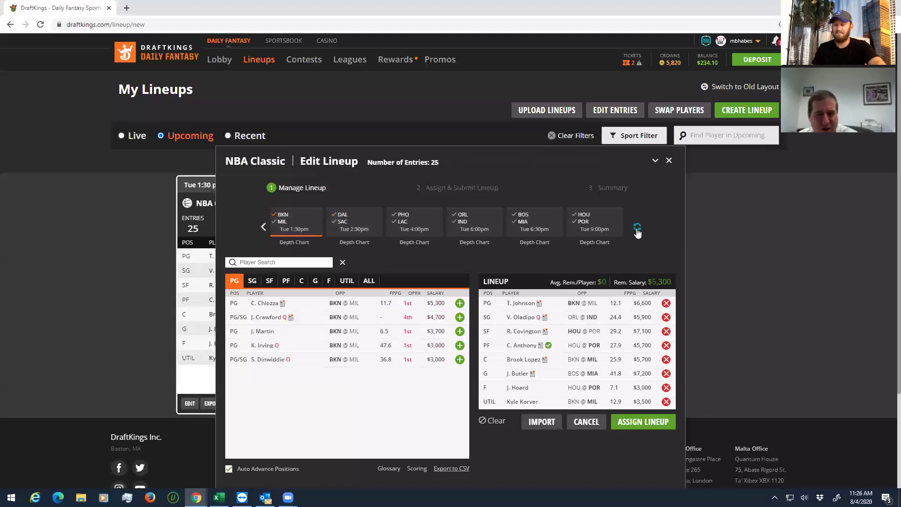
click(263, 227)
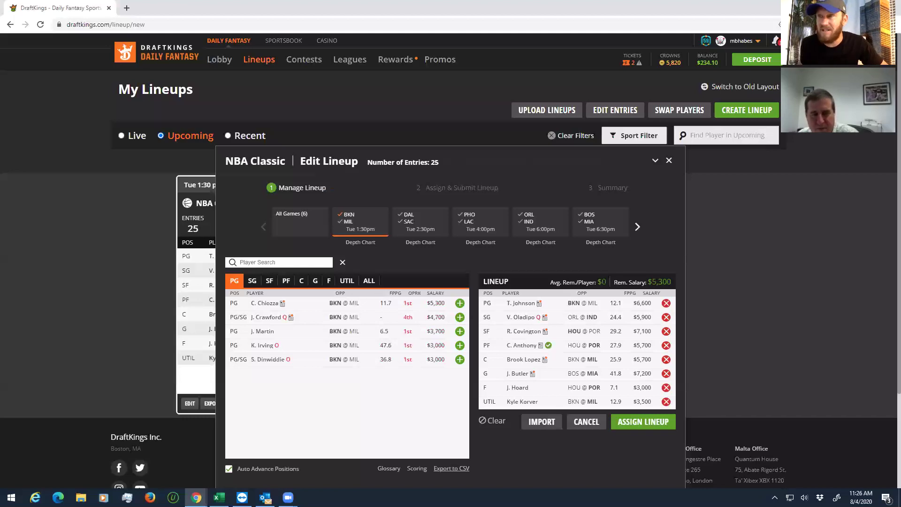
click(251, 281)
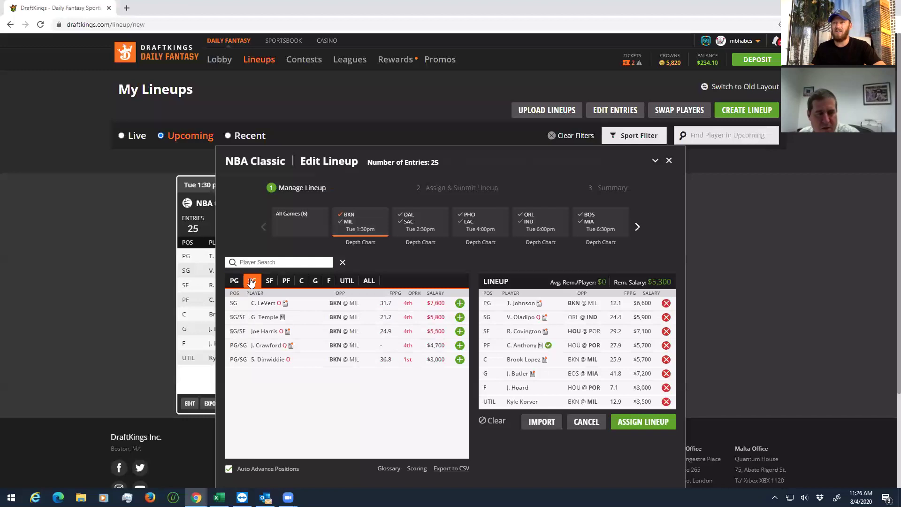
click(664, 319)
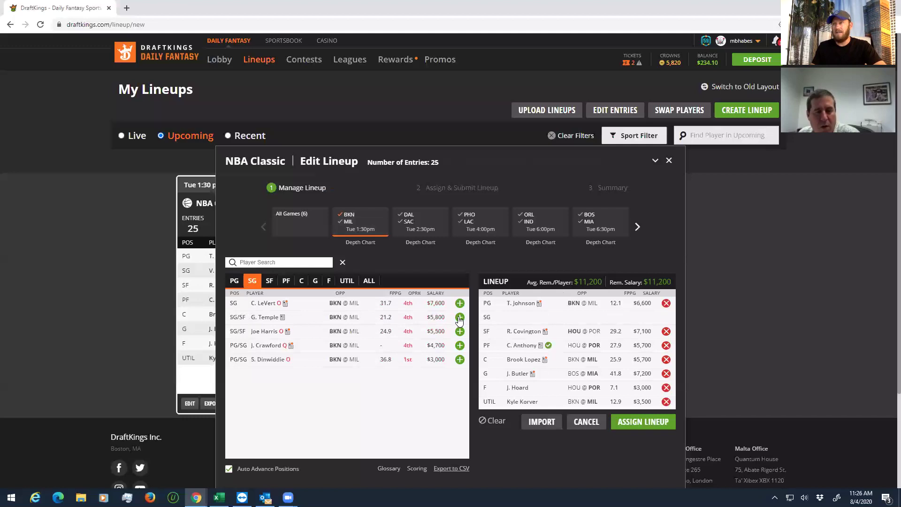
click(459, 318)
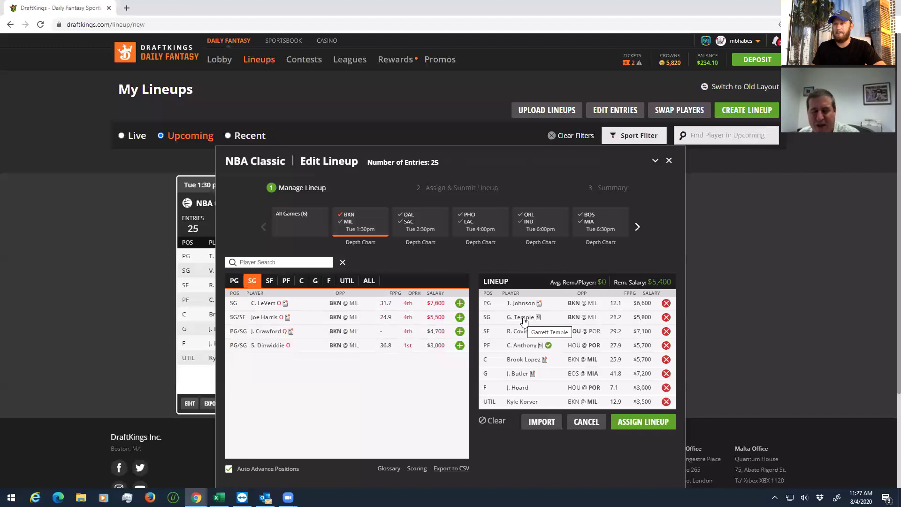
Remove T. Johnson and G. Temple from the lineup and fill the PG slot with D. Fox from the all-games pool
click(666, 303)
click(666, 317)
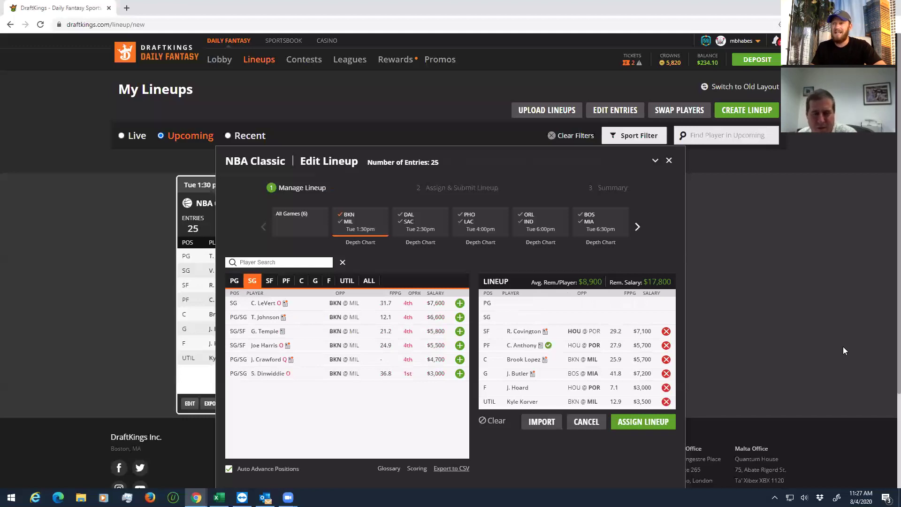
click(349, 217)
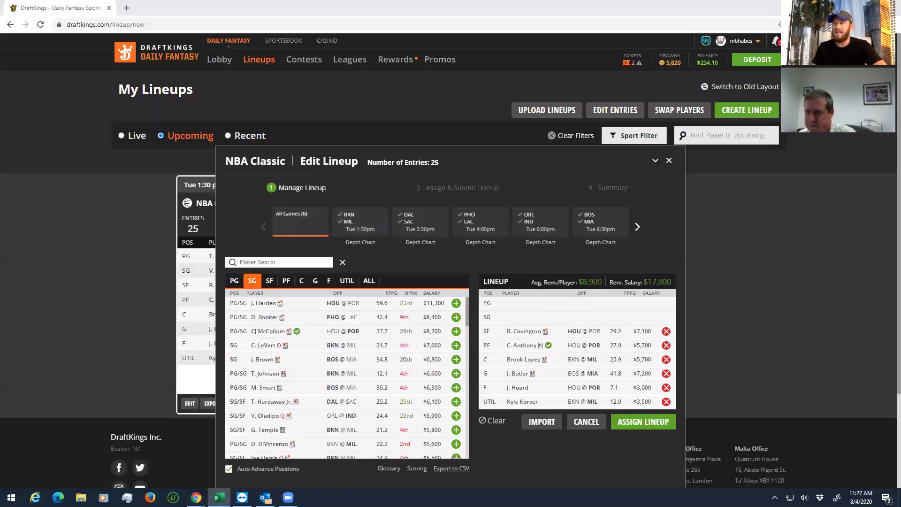
click(234, 281)
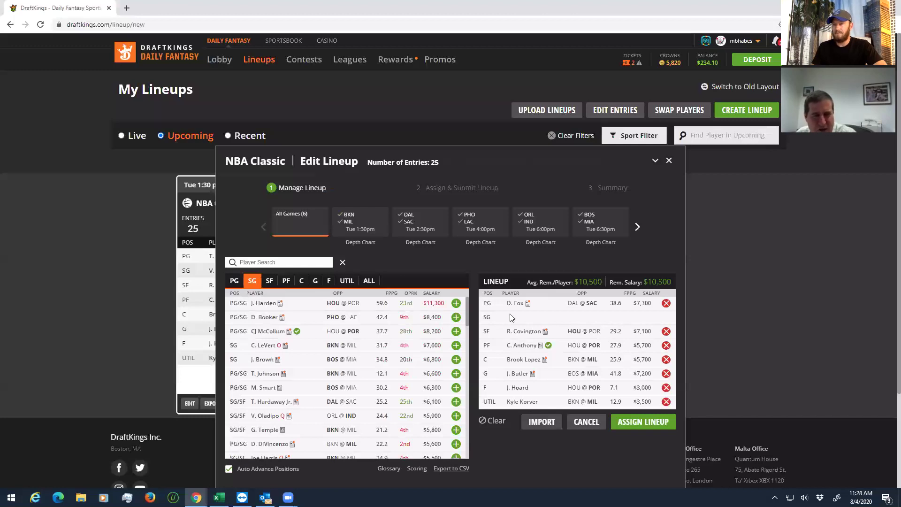
Filter the pool to Dallas and replace R. Covington with Luka Doncic in the SF slot
click(405, 217)
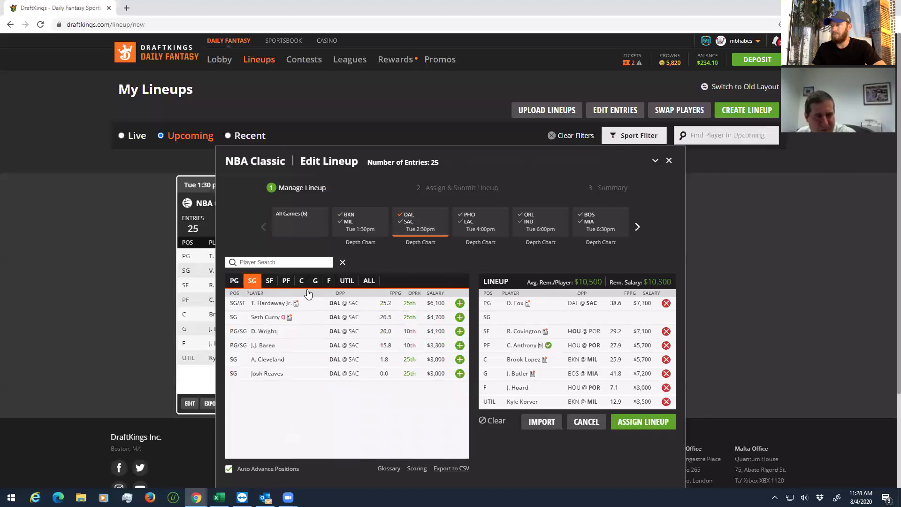
click(236, 282)
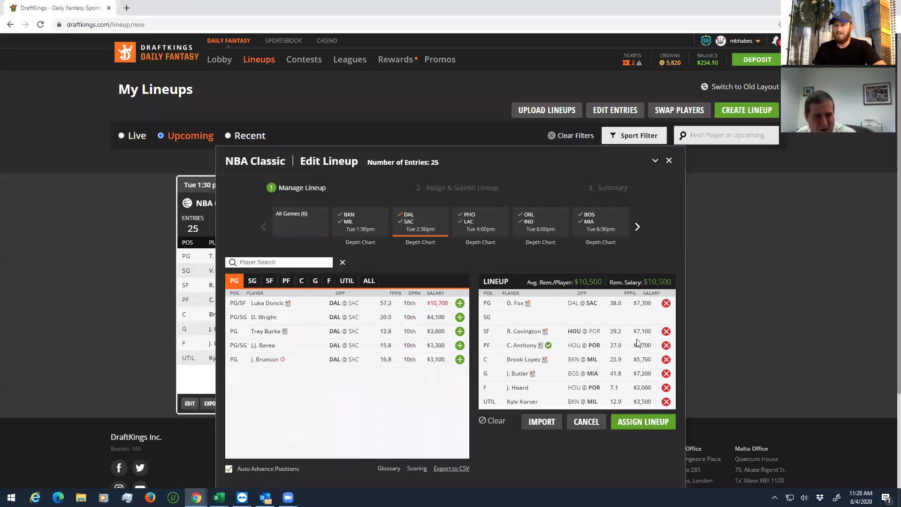
click(666, 332)
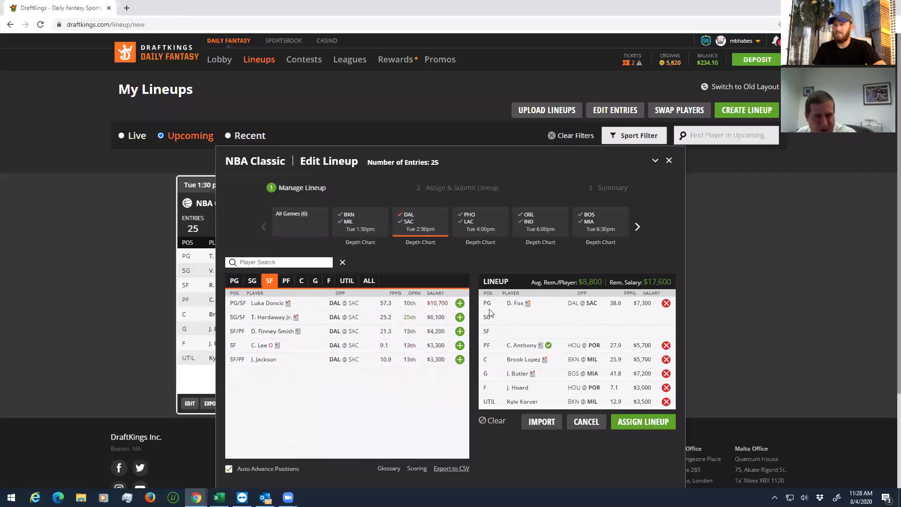
click(460, 304)
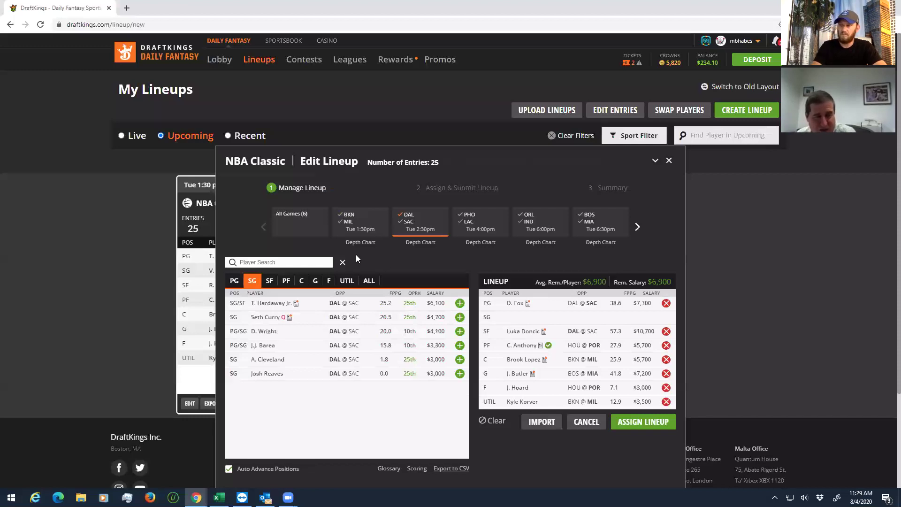
Switch the team filter from Dallas to Sacramento and add B. Bogdanovic in the SG slot
click(409, 222)
click(408, 214)
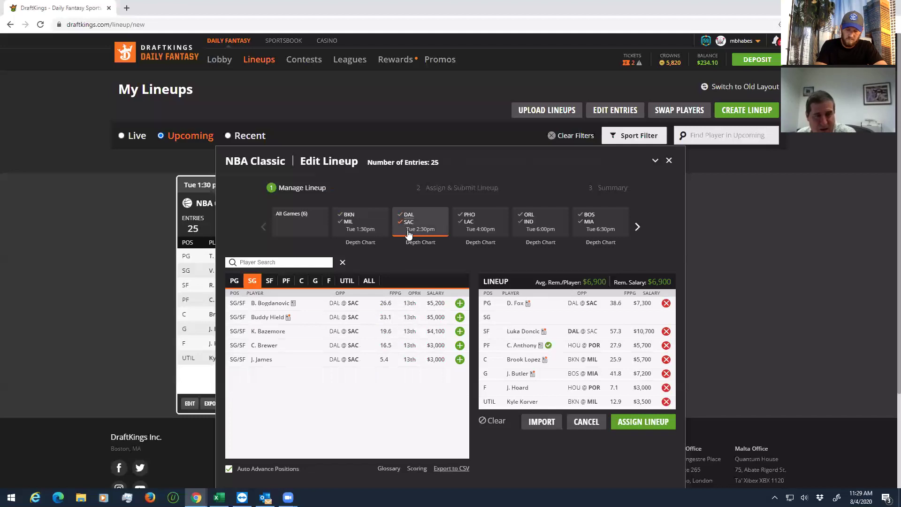
click(460, 303)
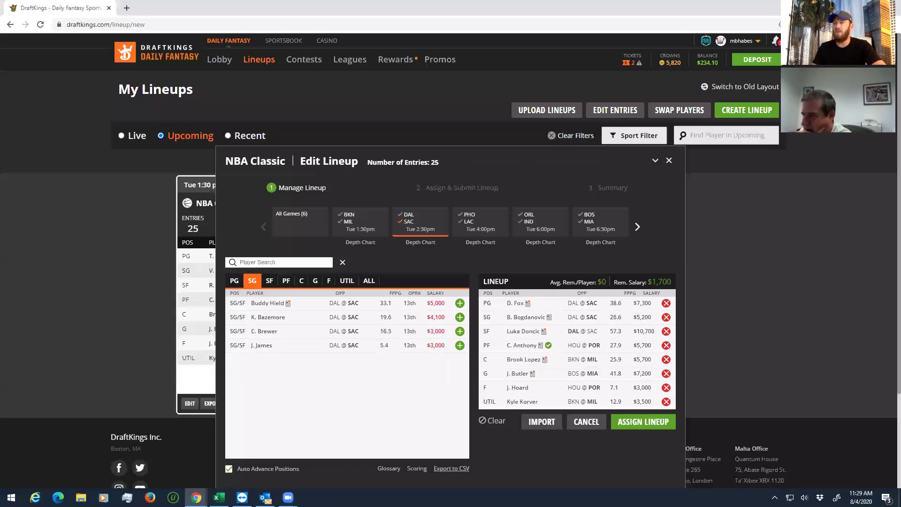
key(alt+Tab)
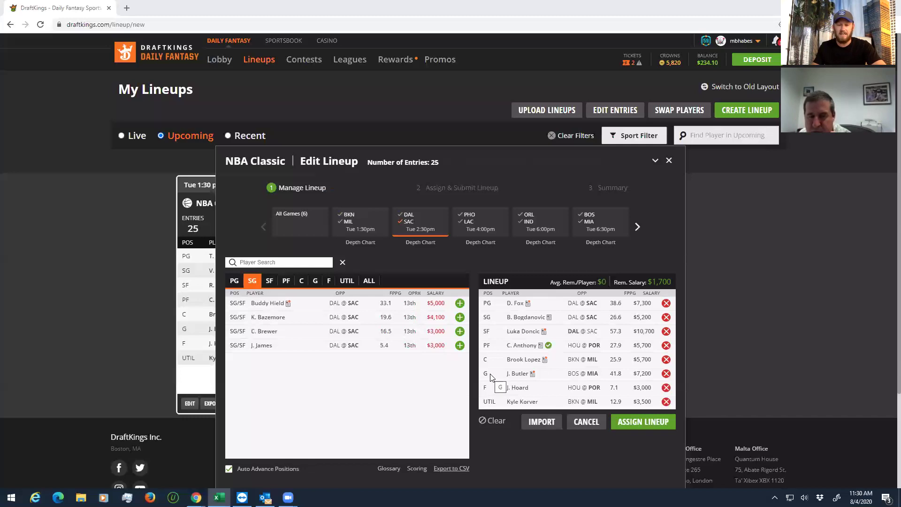
Remove the players in the PF, C, G, F and UTIL slots from the lineup
click(666, 356)
click(666, 350)
click(667, 359)
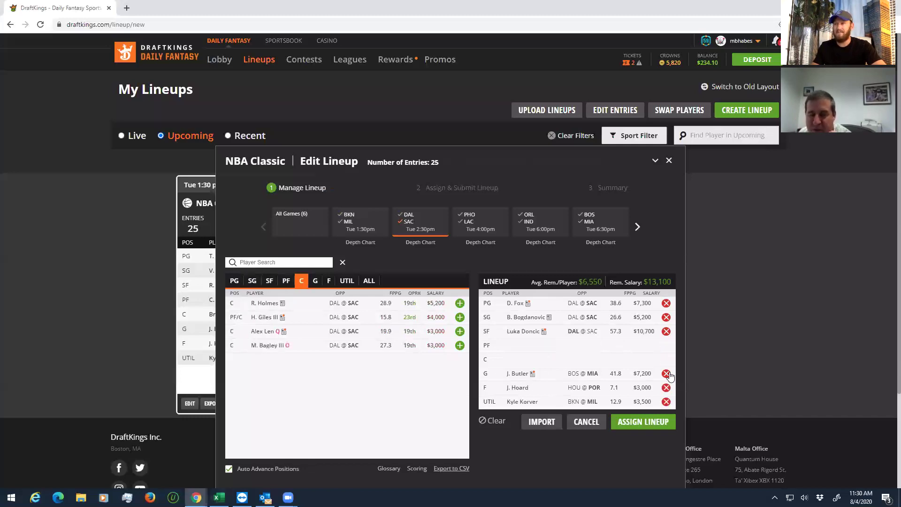
click(667, 373)
click(666, 388)
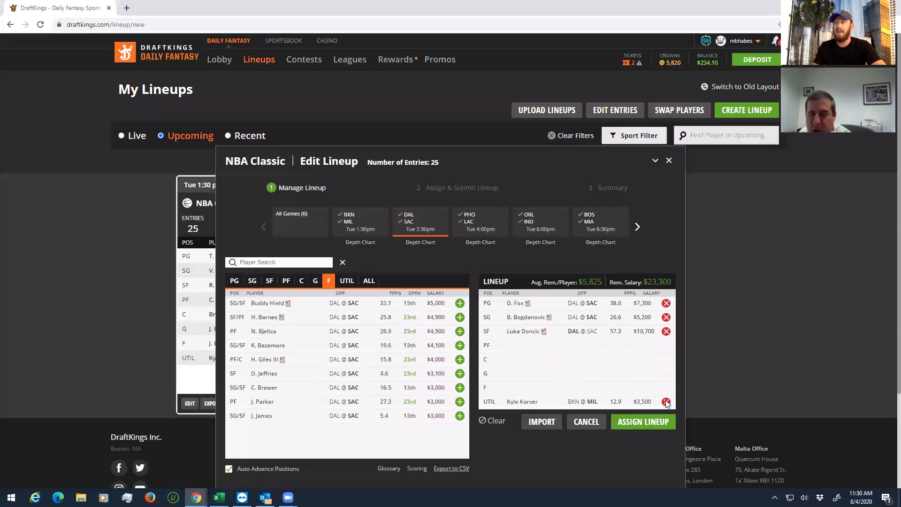
click(667, 402)
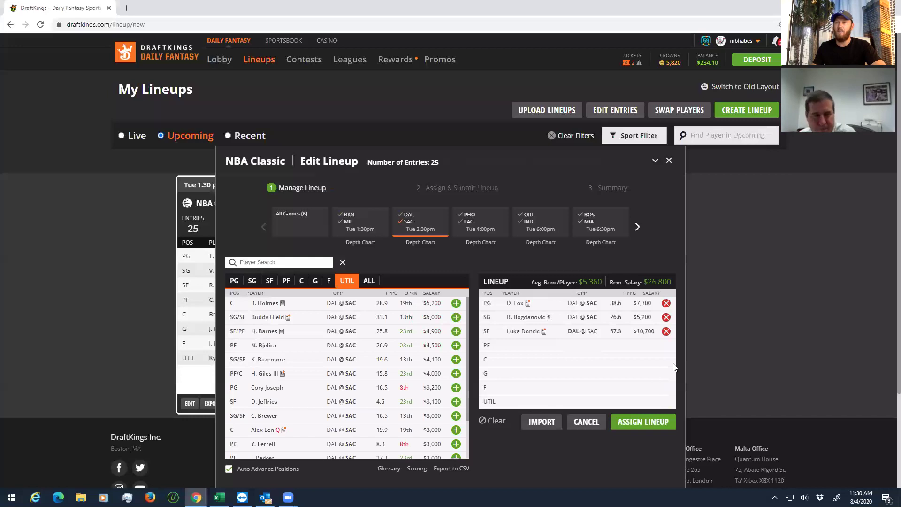
Add Sacramento's N. Bjelica at PF, and K. Porzingis at C from the all-games pool
click(291, 284)
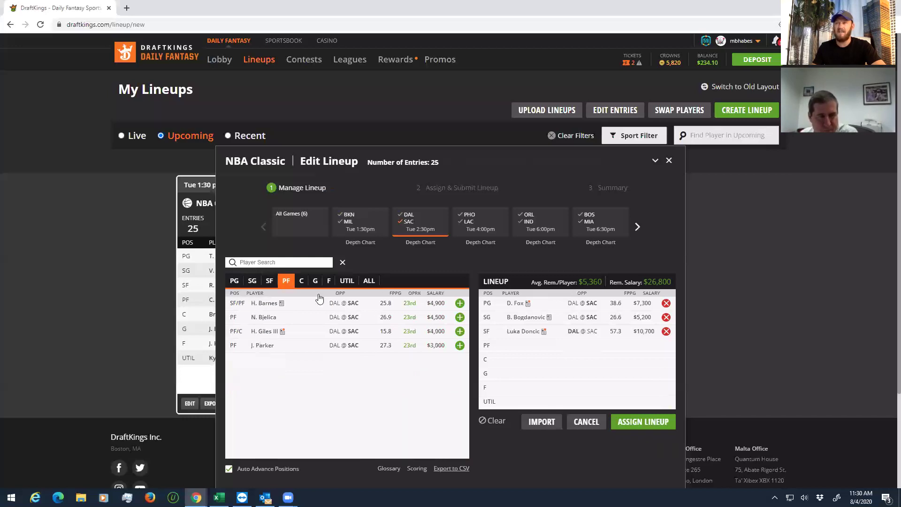
click(460, 317)
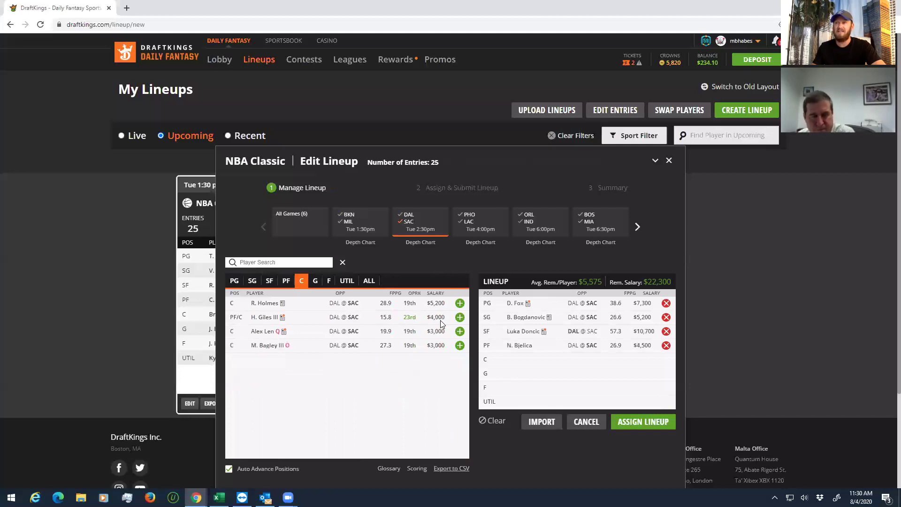
click(413, 226)
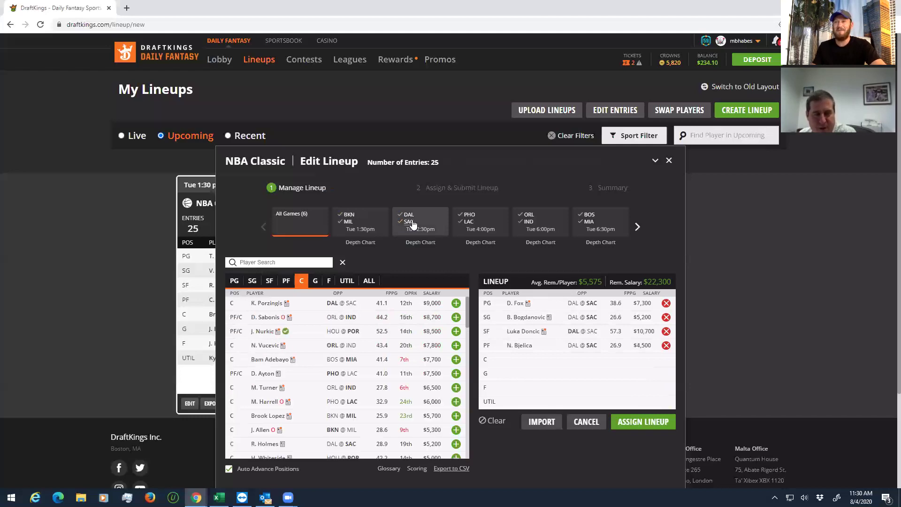
click(456, 303)
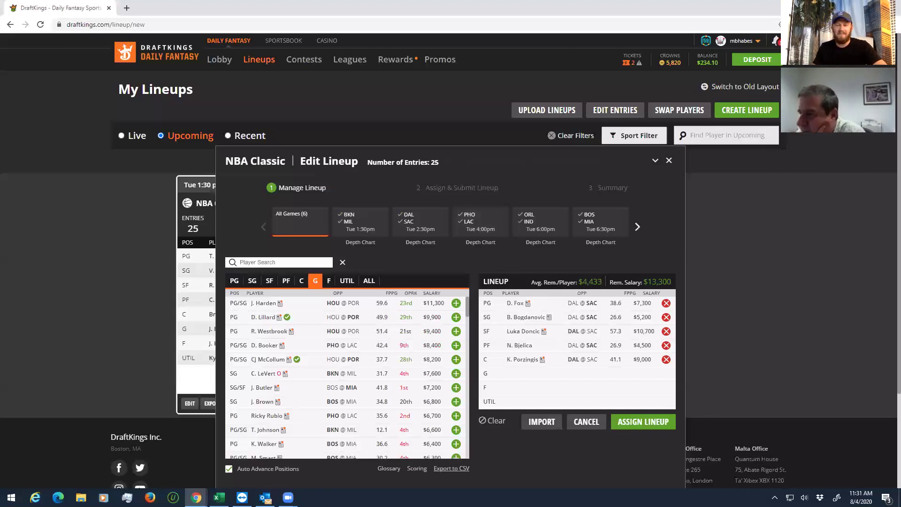
key(alt+Tab)
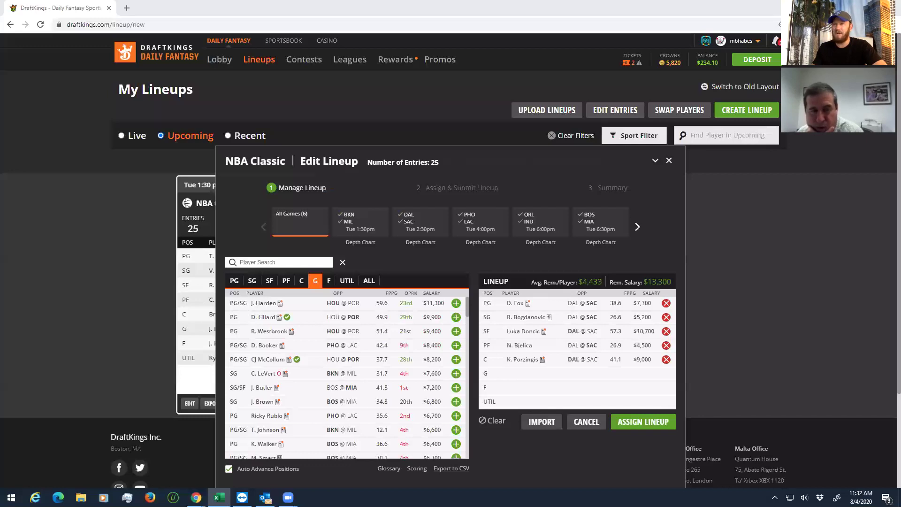
Review the available guards from Dallas and from Sacramento
click(413, 222)
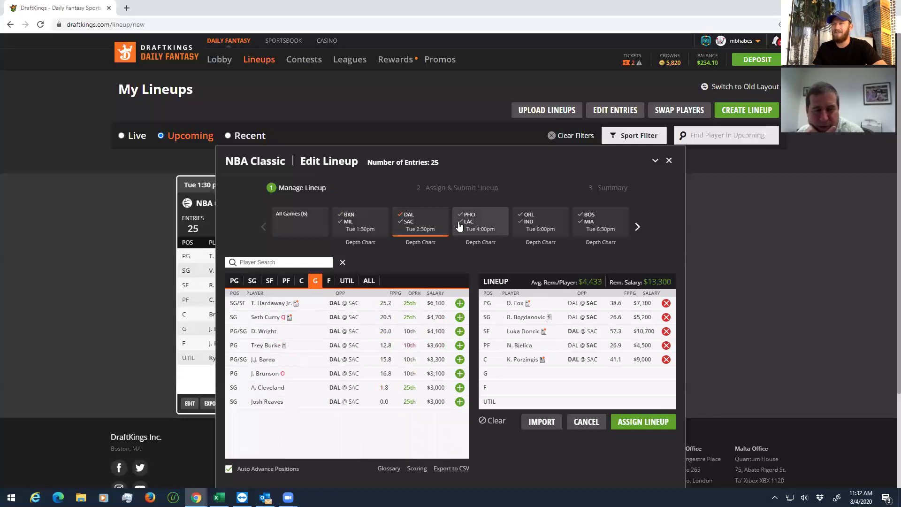
click(410, 221)
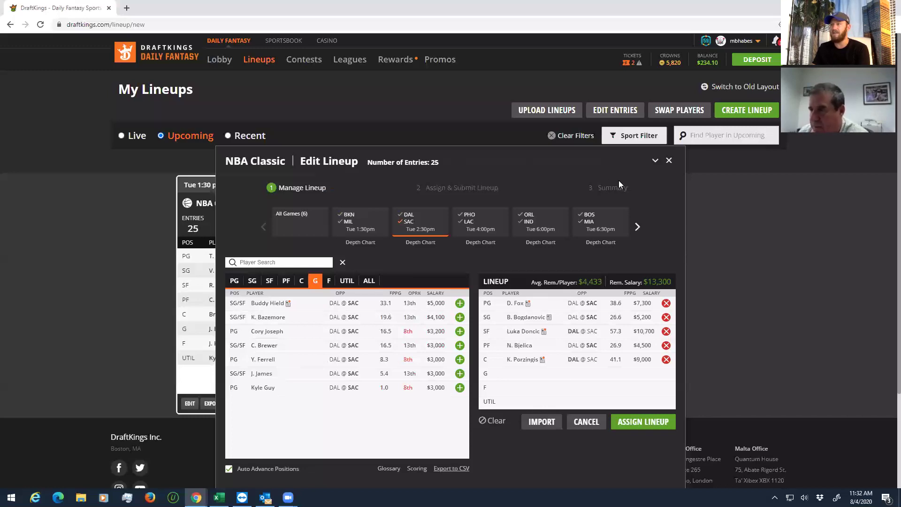
key(alt+Tab)
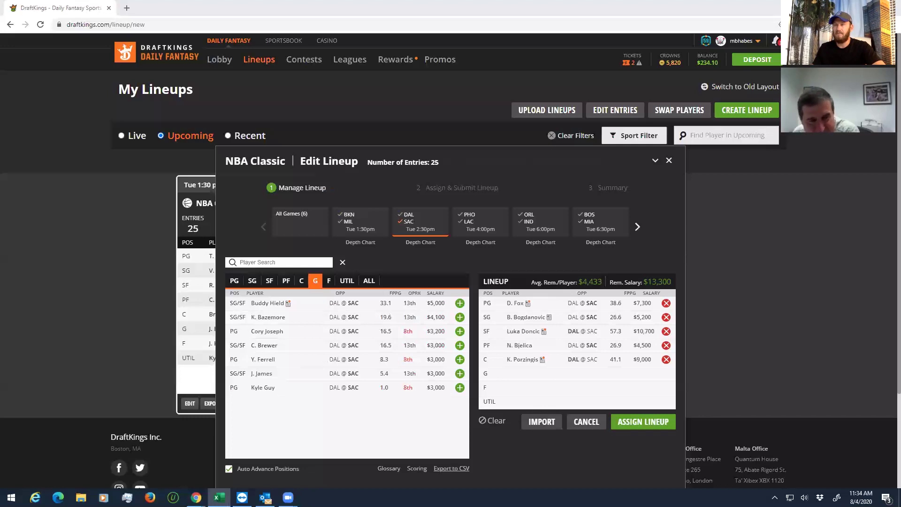
Narrow the pool to Phoenix's utility-eligible players and add D. Ayton in the UTIL slot
click(448, 218)
click(466, 218)
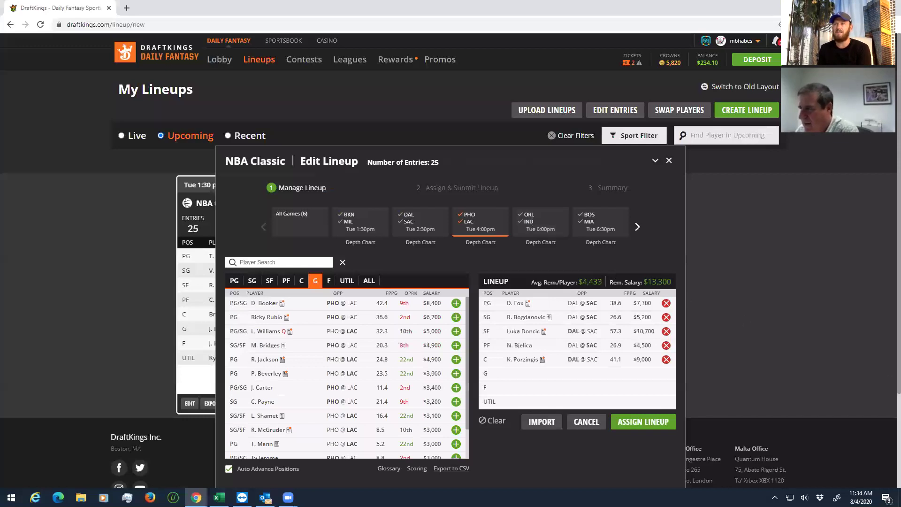
key(alt+Tab)
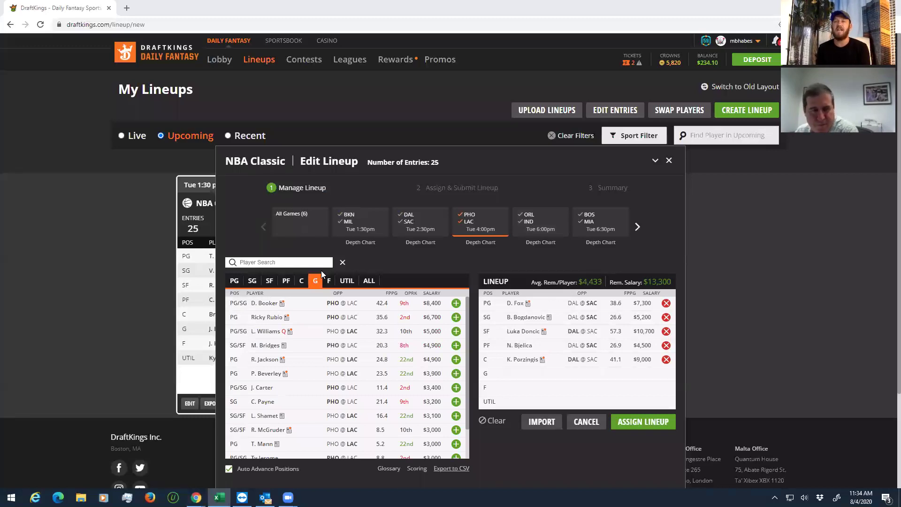
click(469, 221)
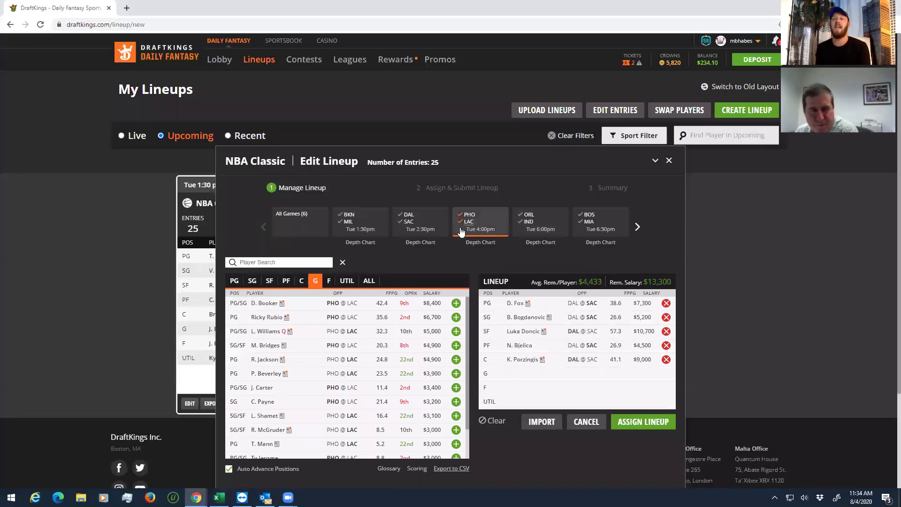
click(341, 283)
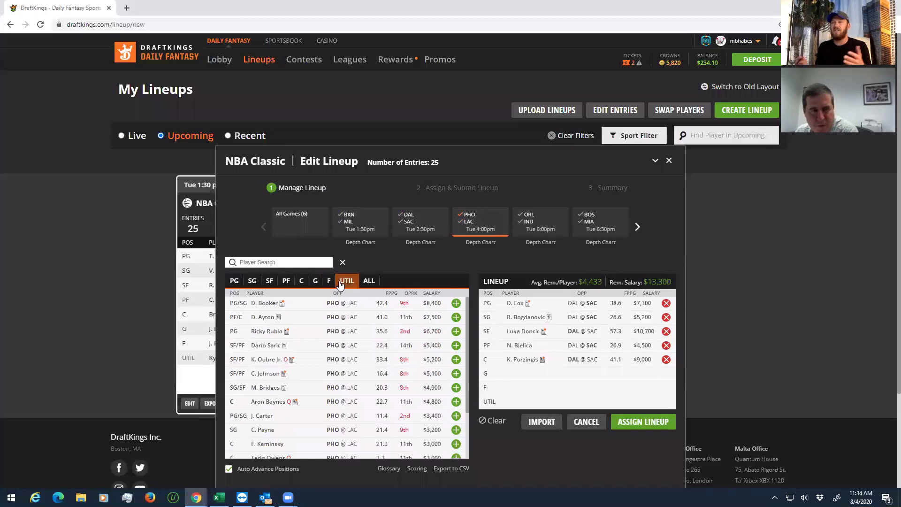
click(456, 318)
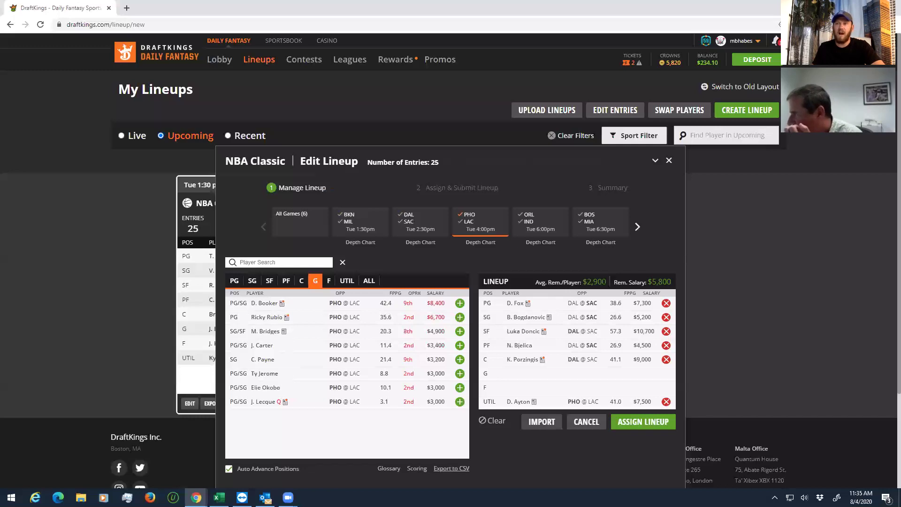
Clear the Phoenix filter to list the available guards from all games
key(alt+Tab)
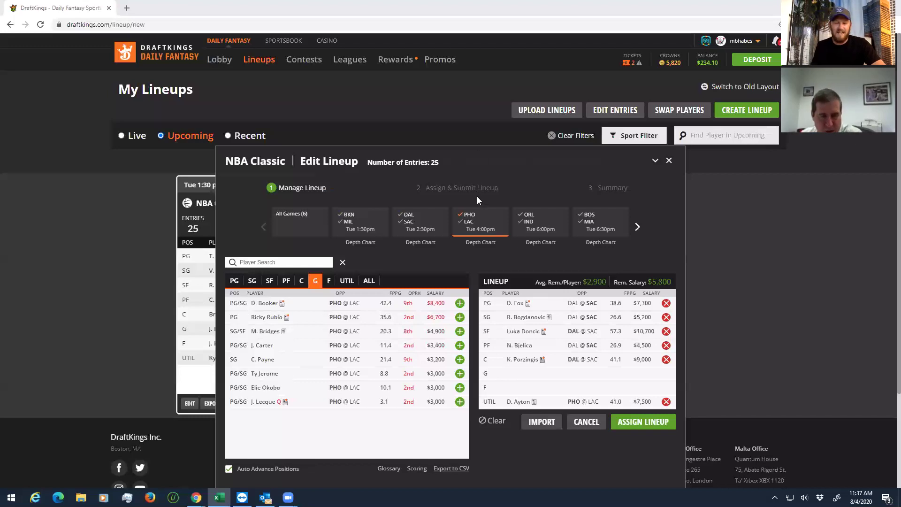
click(471, 218)
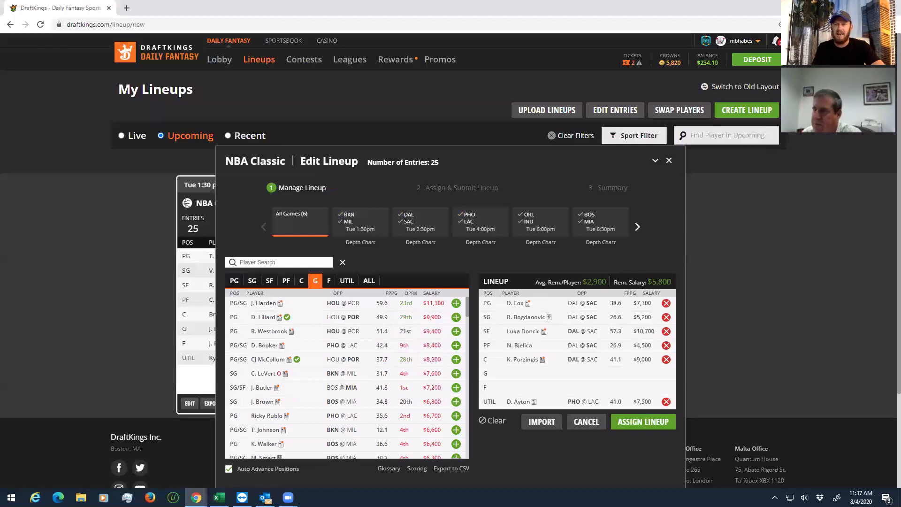
key(alt+Tab)
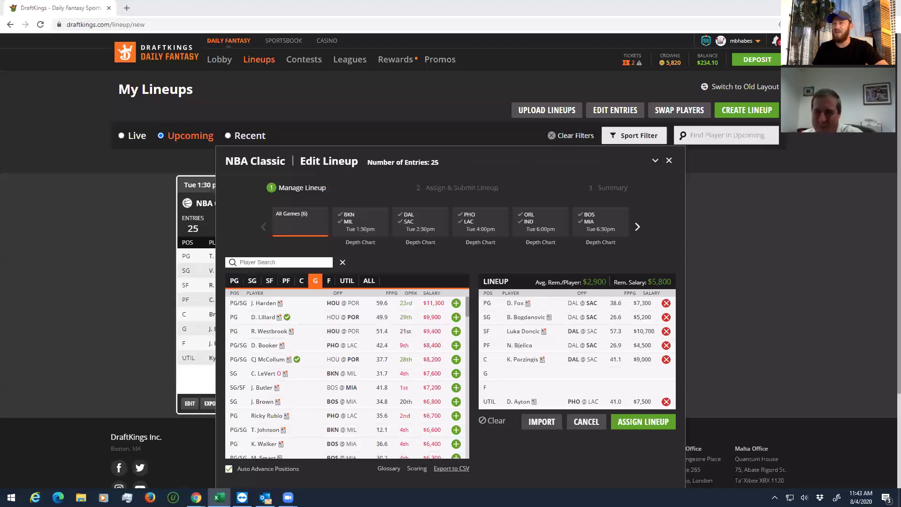
Replace K. Porzingis at C with Orlando's N. Vucevic
click(638, 228)
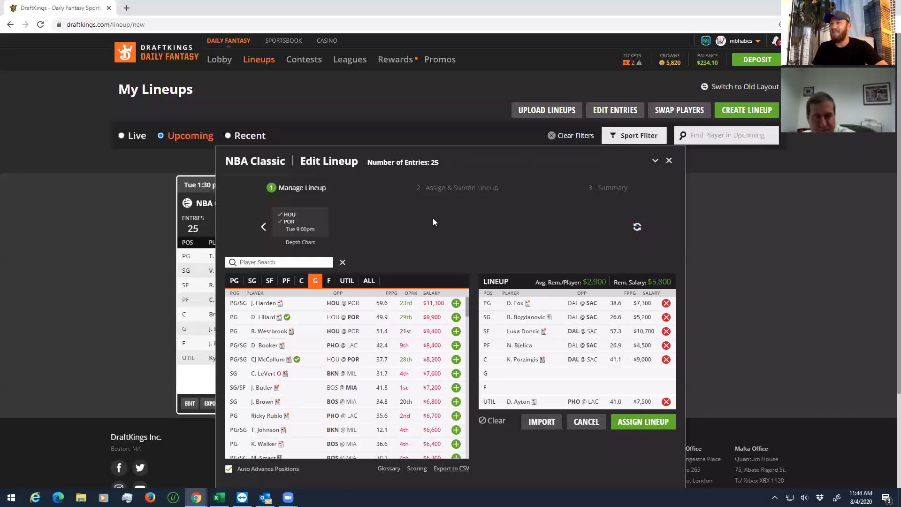
click(262, 229)
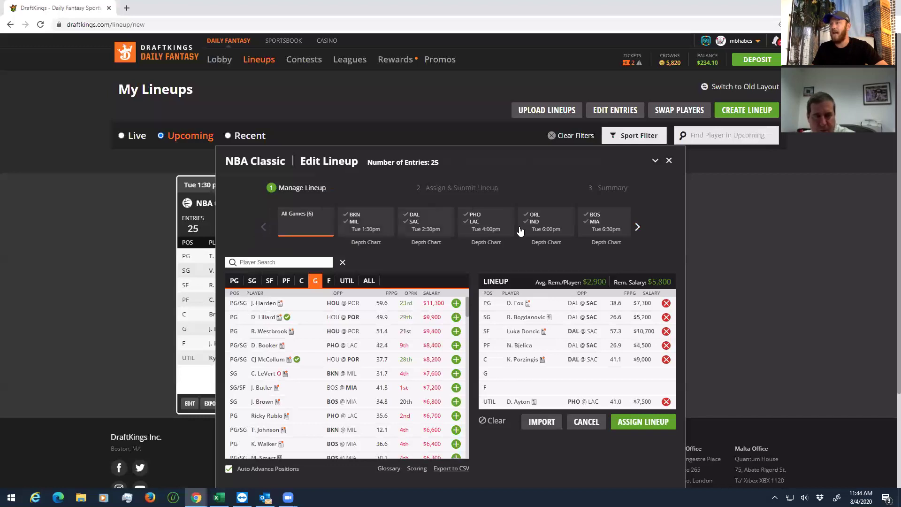
click(535, 219)
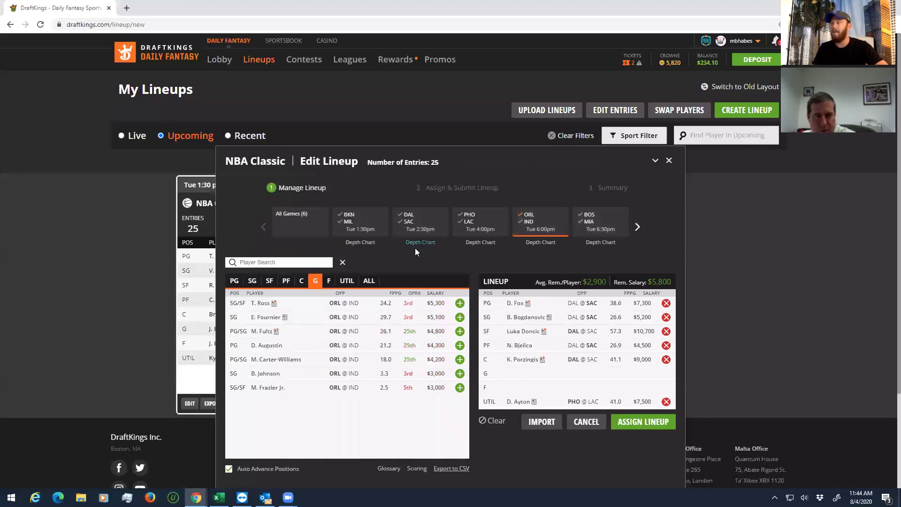
click(666, 359)
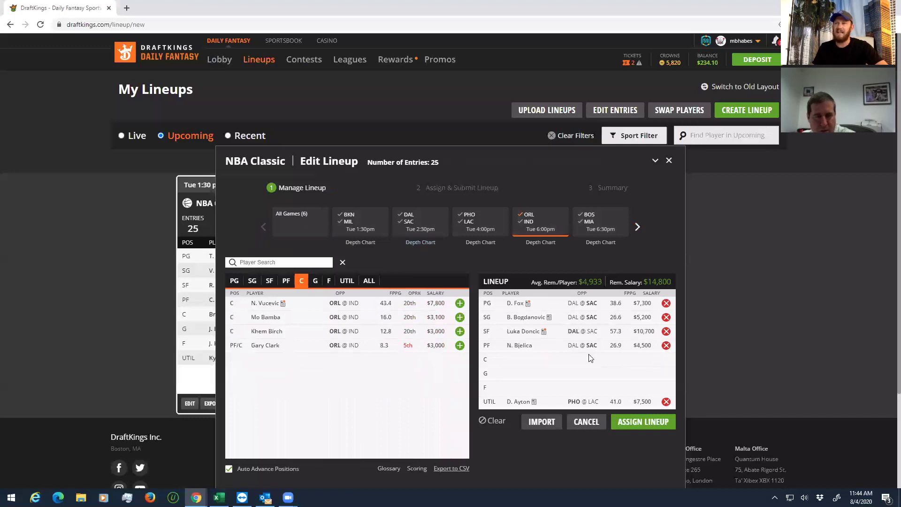
click(459, 303)
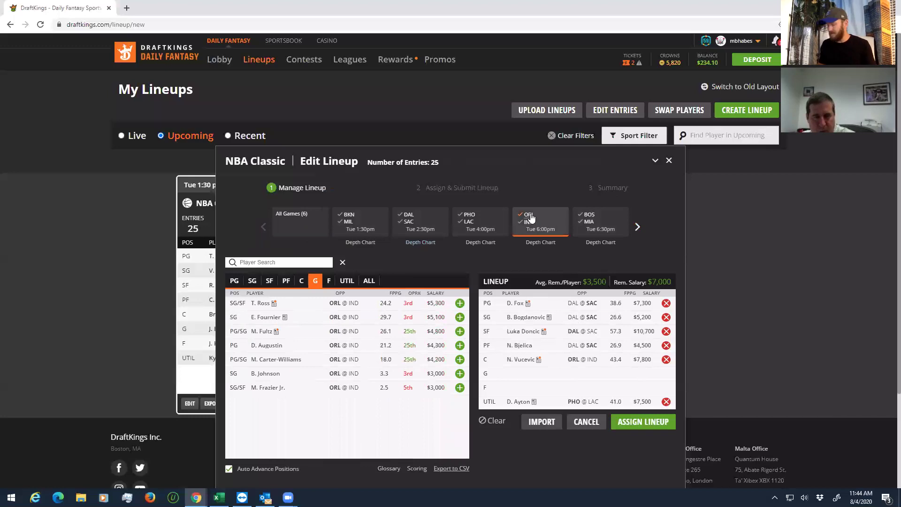
Remove N. Vucevic from C and move D. Ayton from the UTIL slot to C
click(561, 227)
click(588, 224)
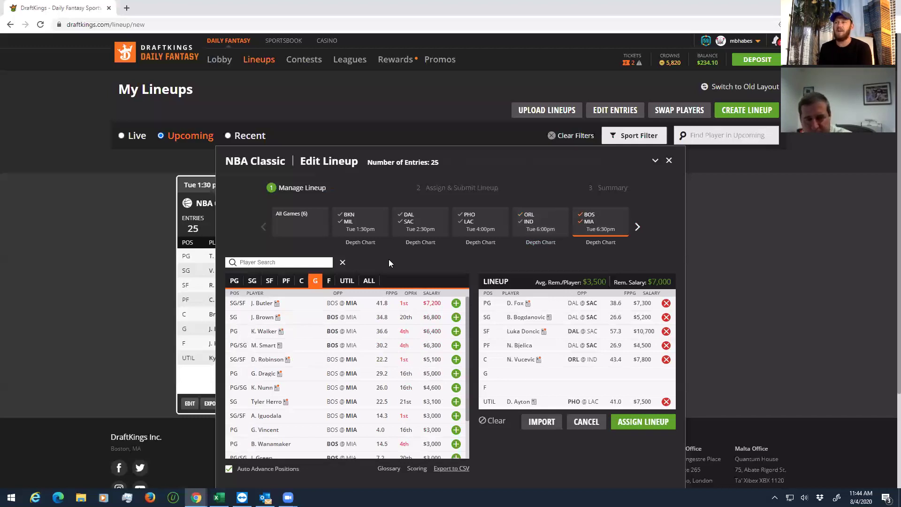
click(666, 360)
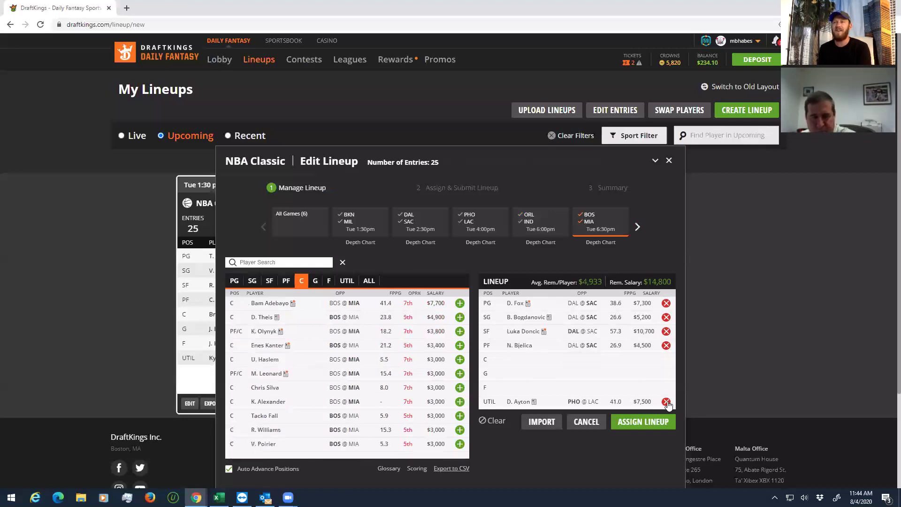
click(666, 402)
click(302, 280)
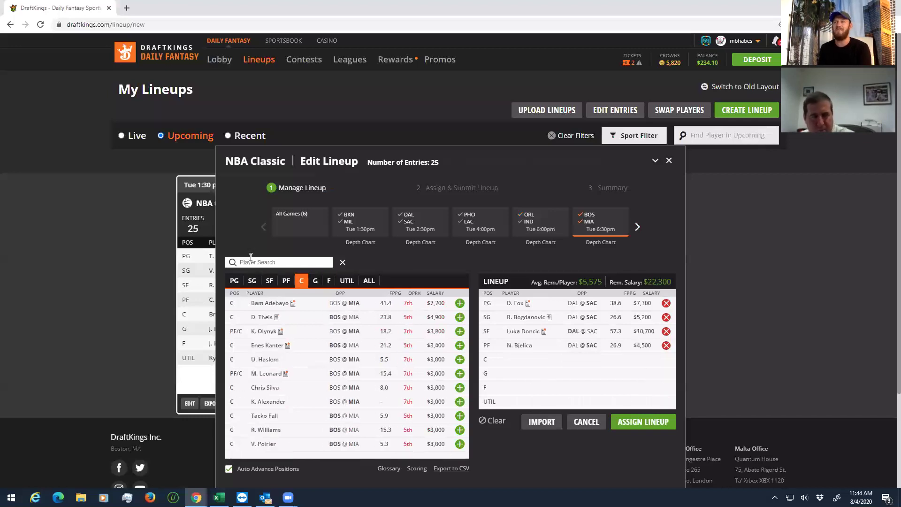
click(251, 258)
text(ayt)
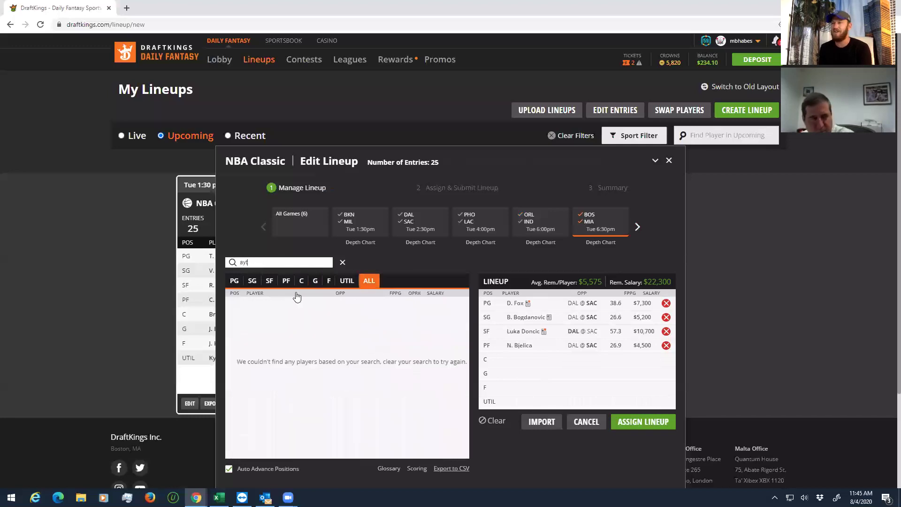
click(585, 225)
click(458, 304)
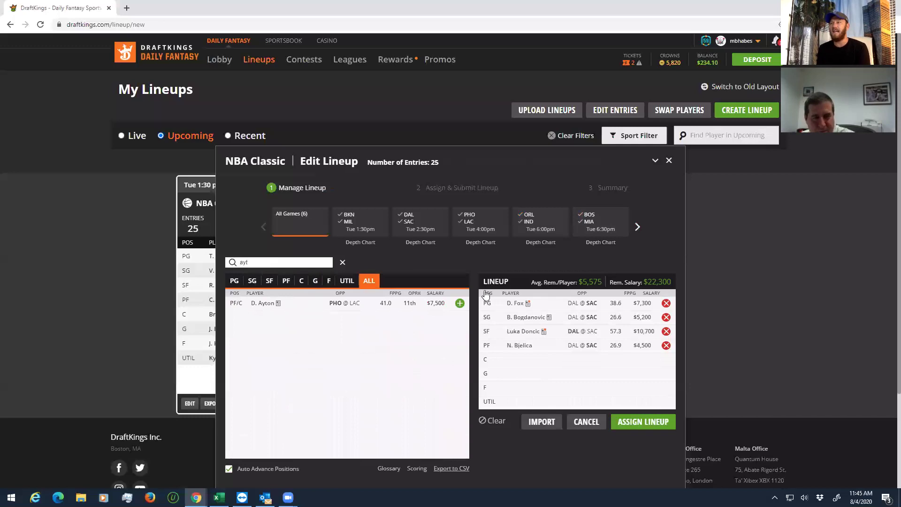
Take N. Bjelica out of PF and review the forwards in the Boston–Miami game, then in all games
click(590, 228)
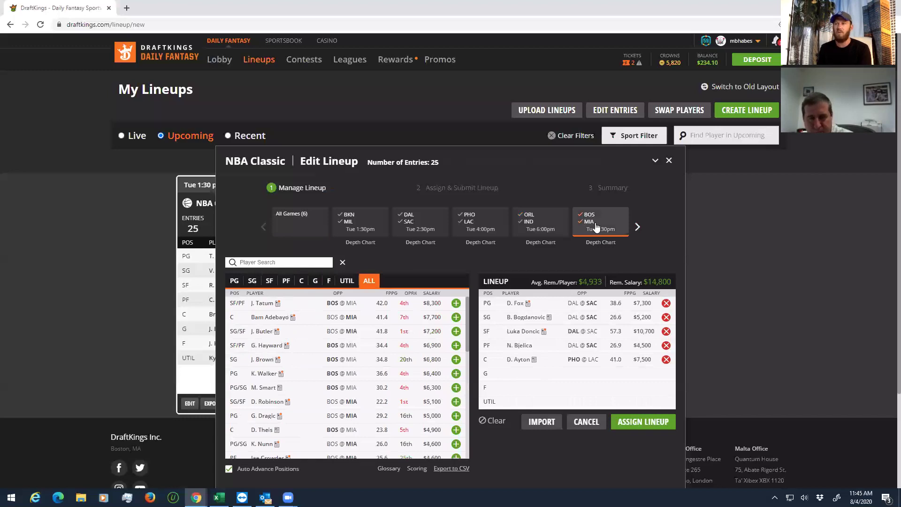
click(666, 347)
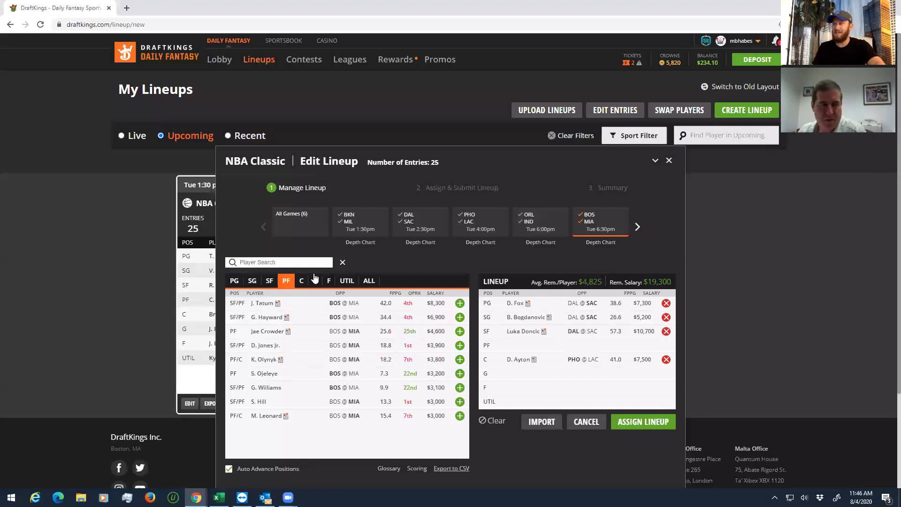
click(329, 282)
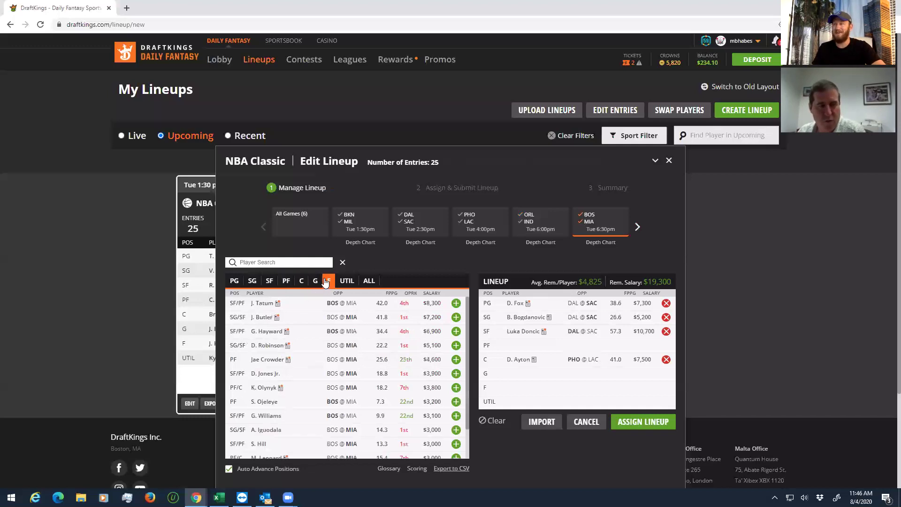
click(596, 228)
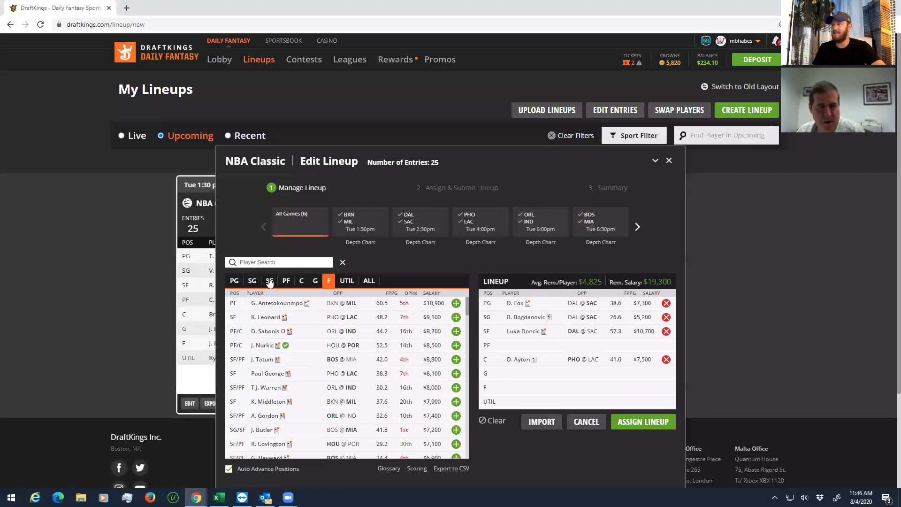
Search the player pool for "hield" and add Buddy Hield at G
click(267, 263)
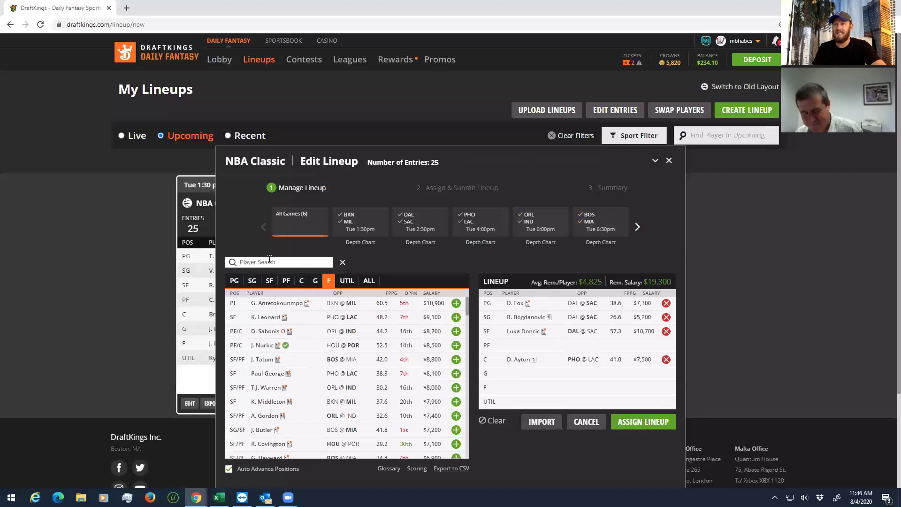
text(hie)
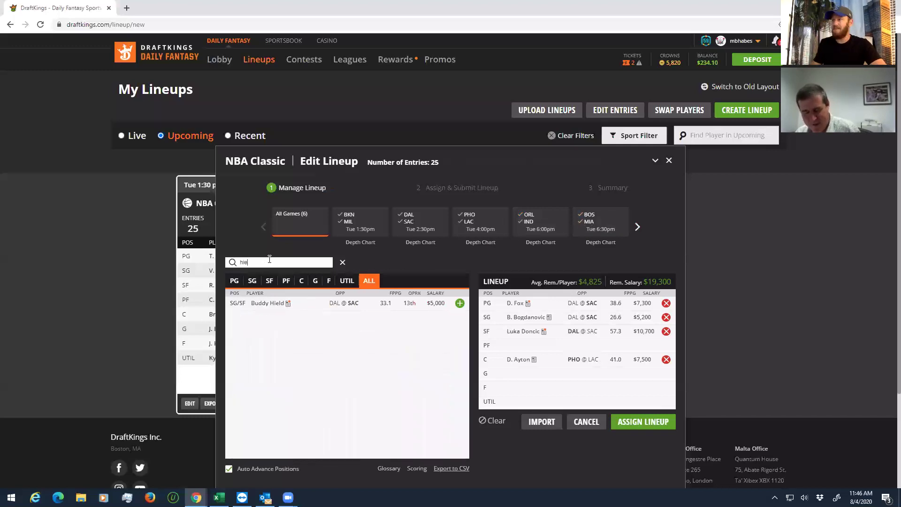
text(ld)
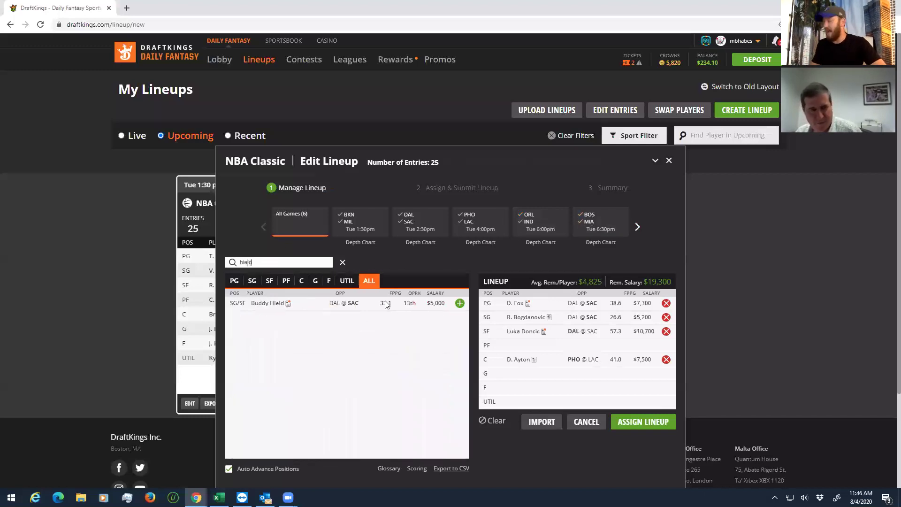
click(459, 302)
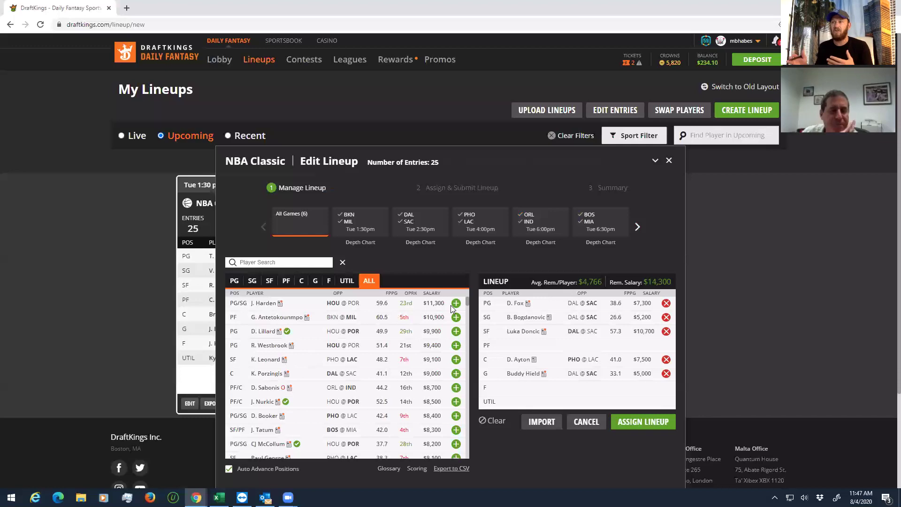
click(287, 282)
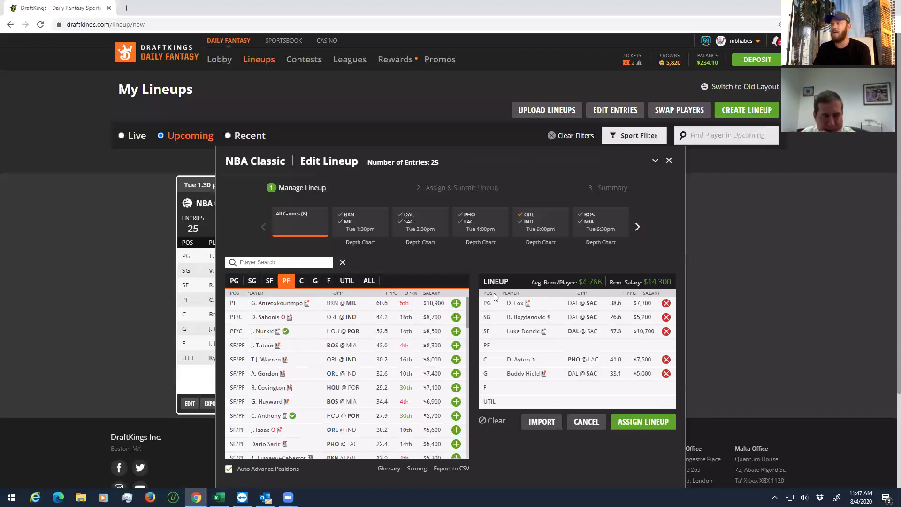
click(456, 346)
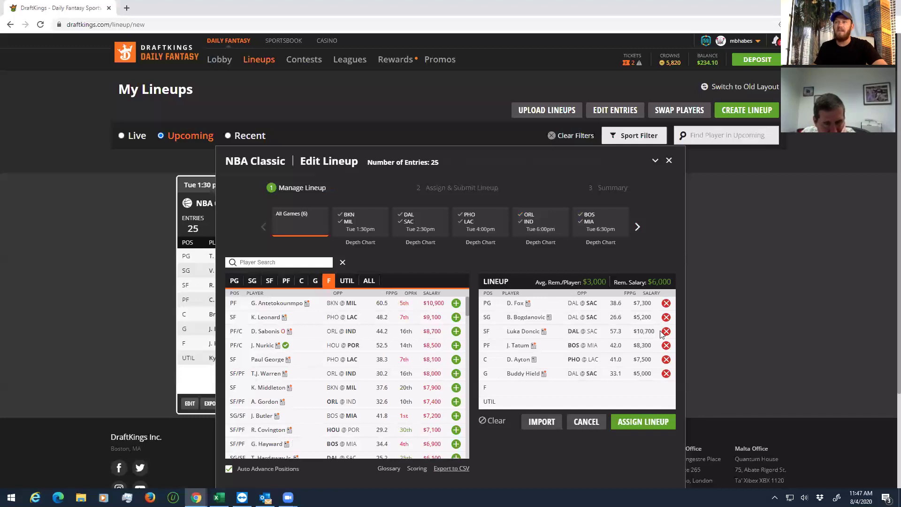
click(666, 346)
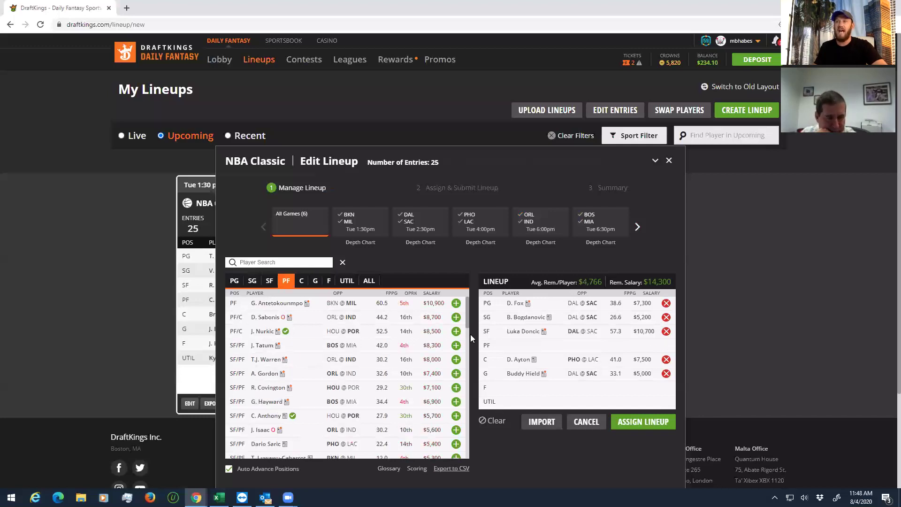
Add Sacramento's N. Bjelica at PF from the all-games pool
drag(467, 314, 469, 352)
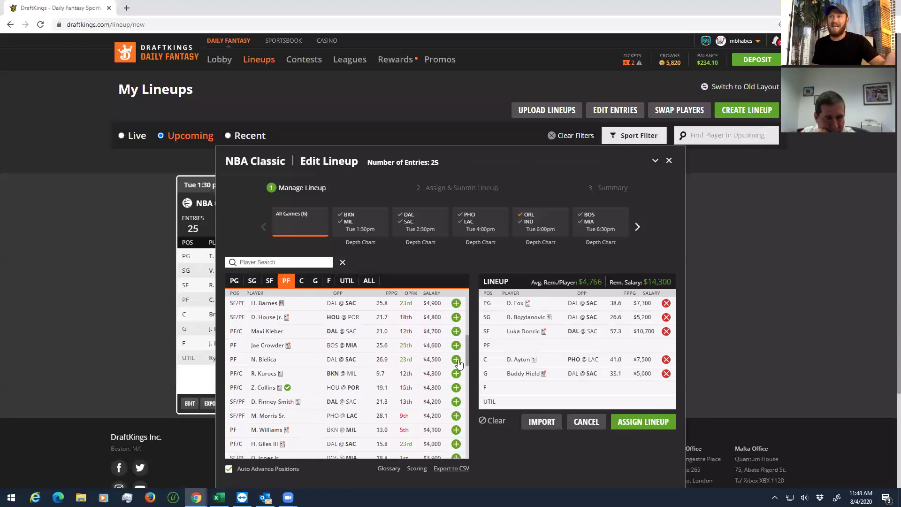
click(456, 360)
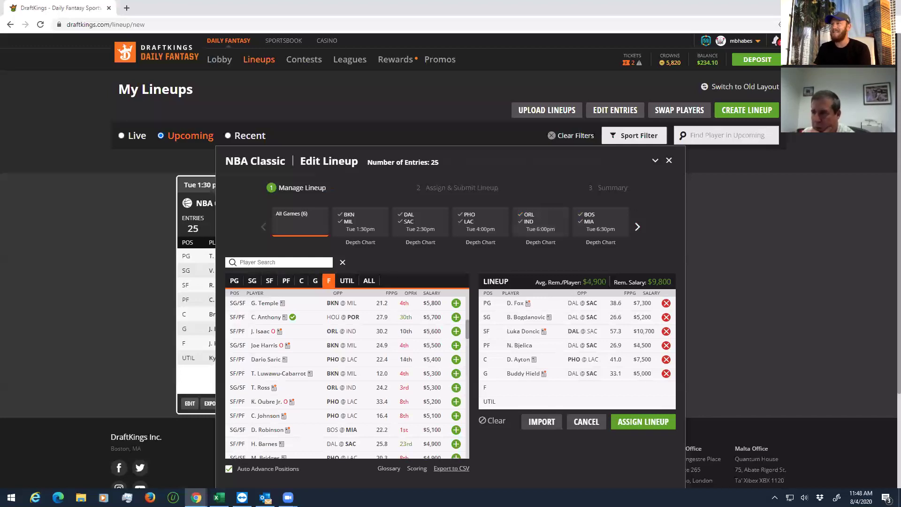
Examine the slate's games, from the Brooklyn–Milwaukee matchup through the Houston–Portland matchup
key(alt+Tab)
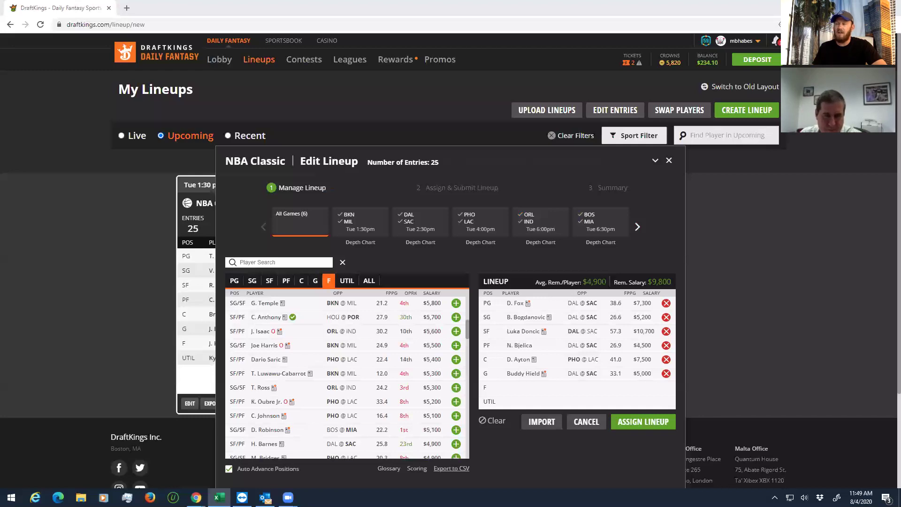
click(638, 230)
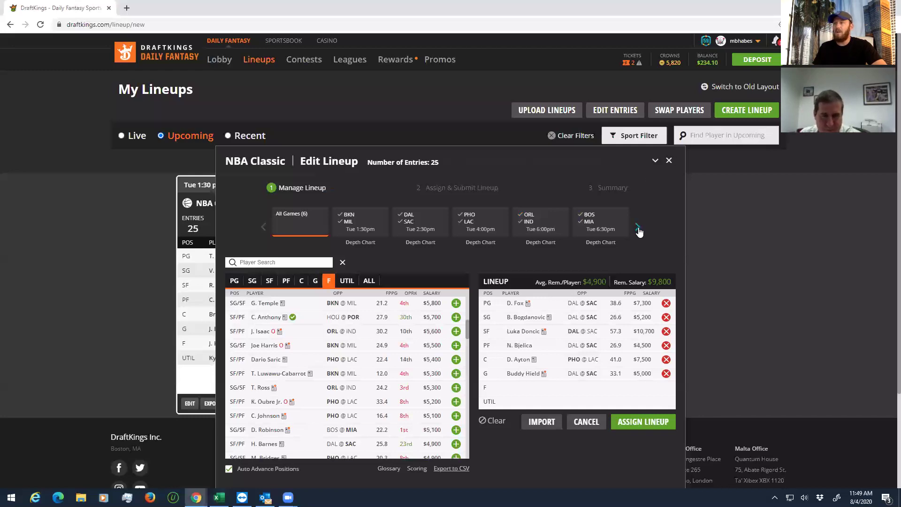
click(638, 230)
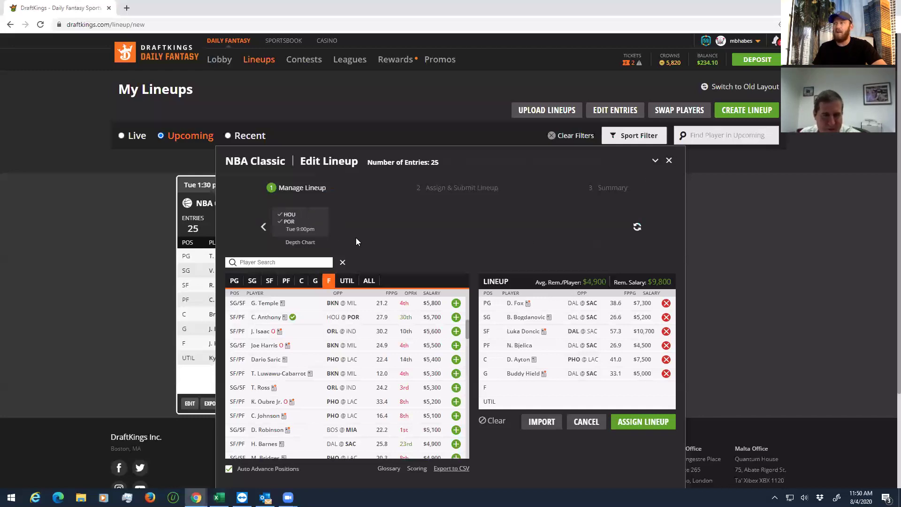
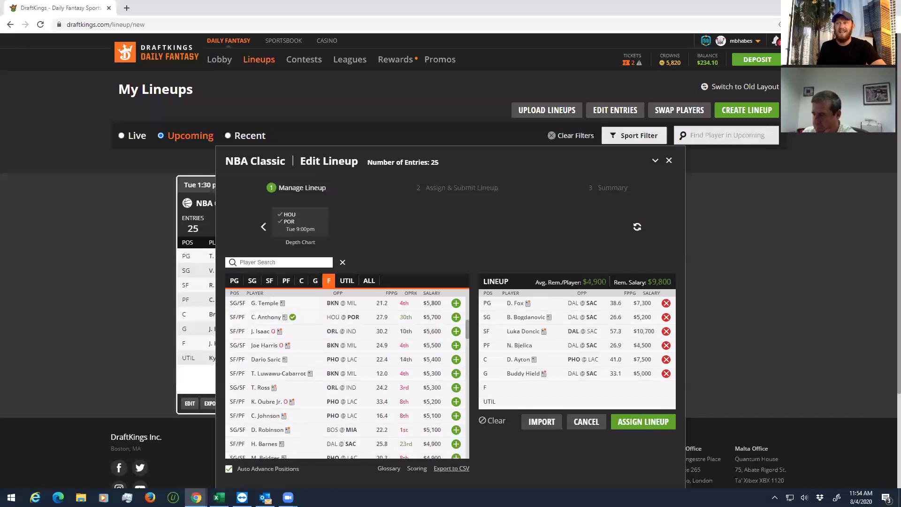
key(alt+Tab)
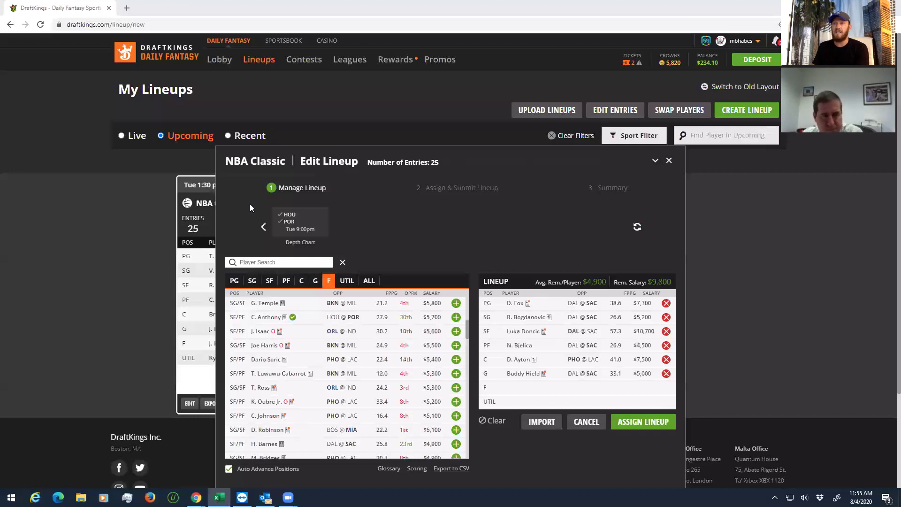
click(264, 228)
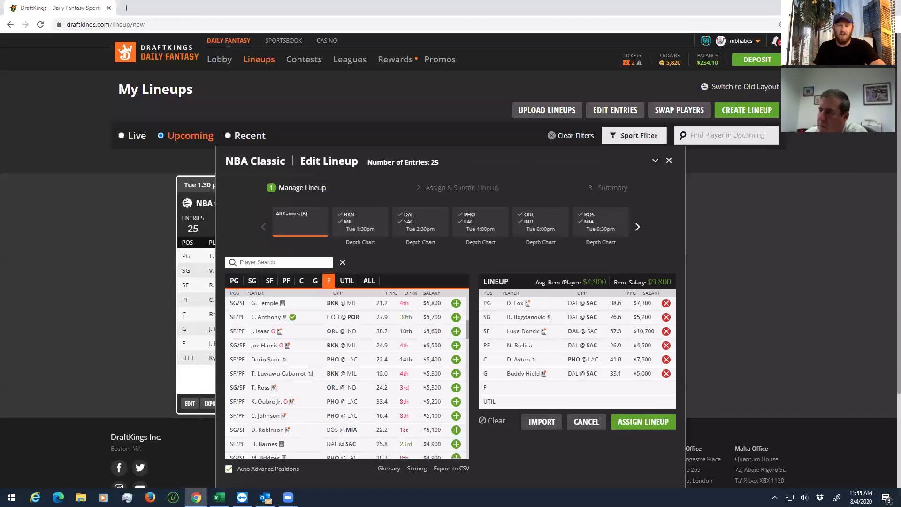
key(alt+Tab)
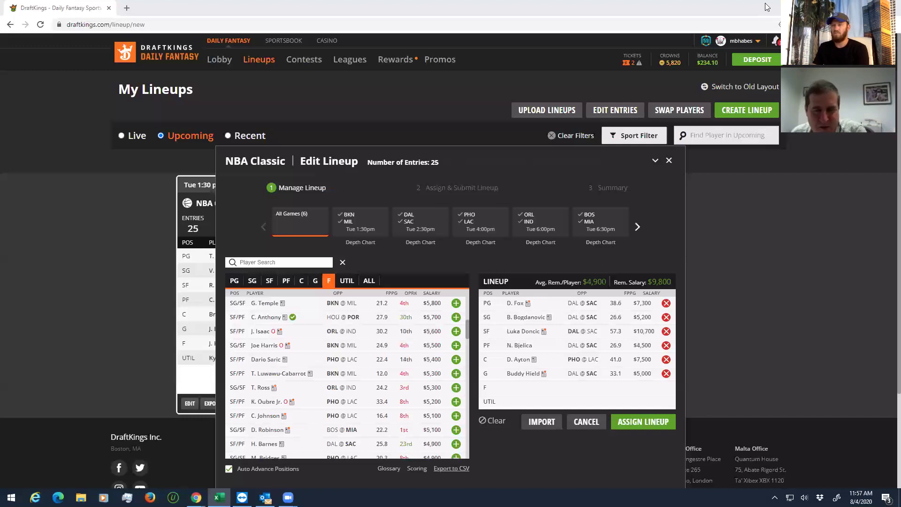
click(637, 227)
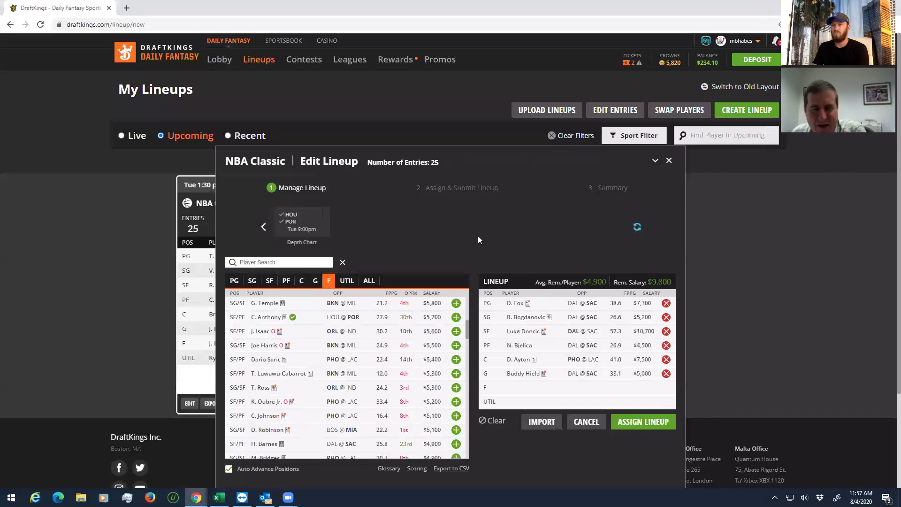
click(263, 228)
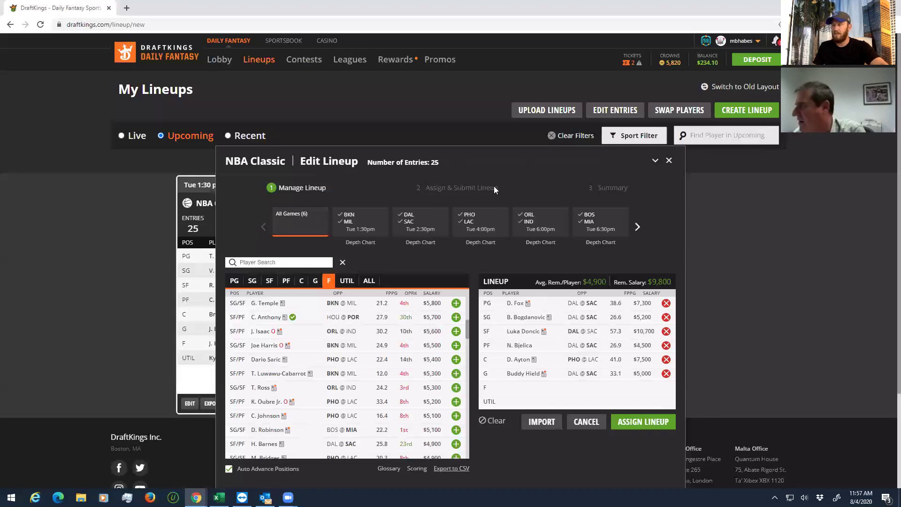
click(638, 230)
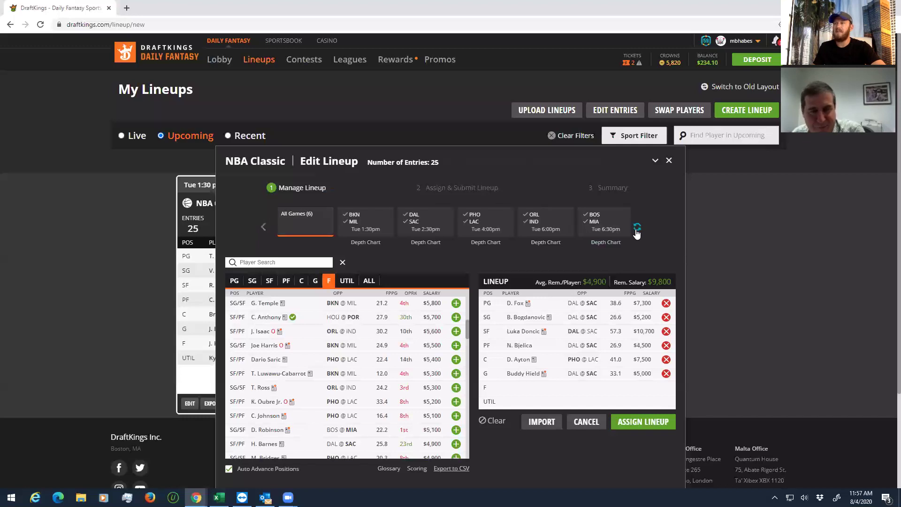
click(264, 228)
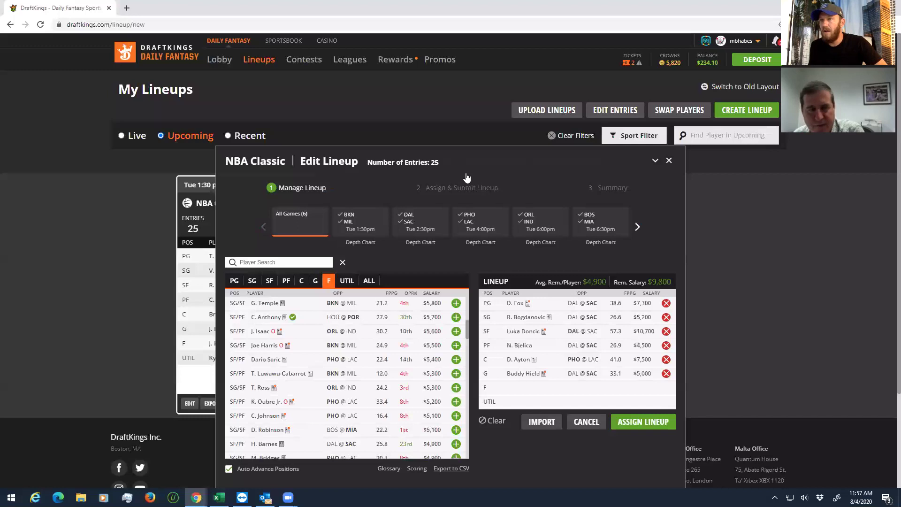
click(638, 229)
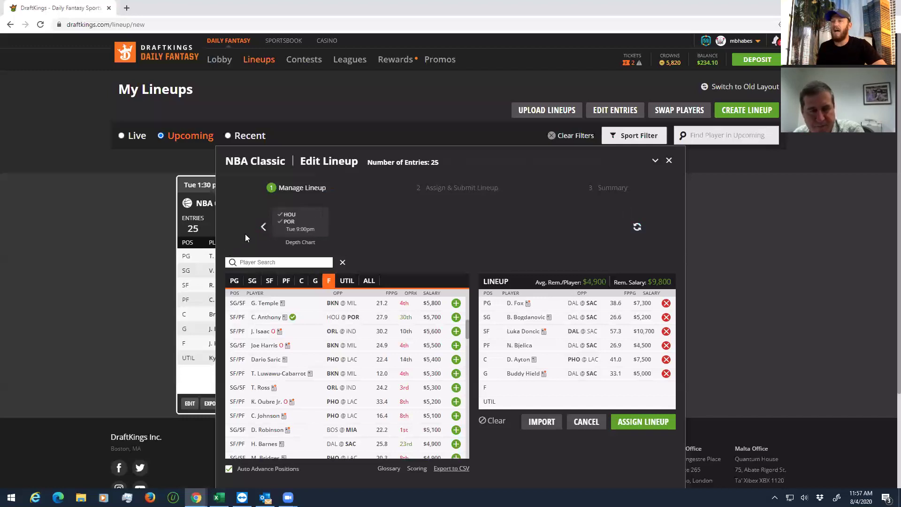
Add Portland's Z. Collins at F and Indiana's M. Brogdon at UTIL from the all-games player pool
click(263, 227)
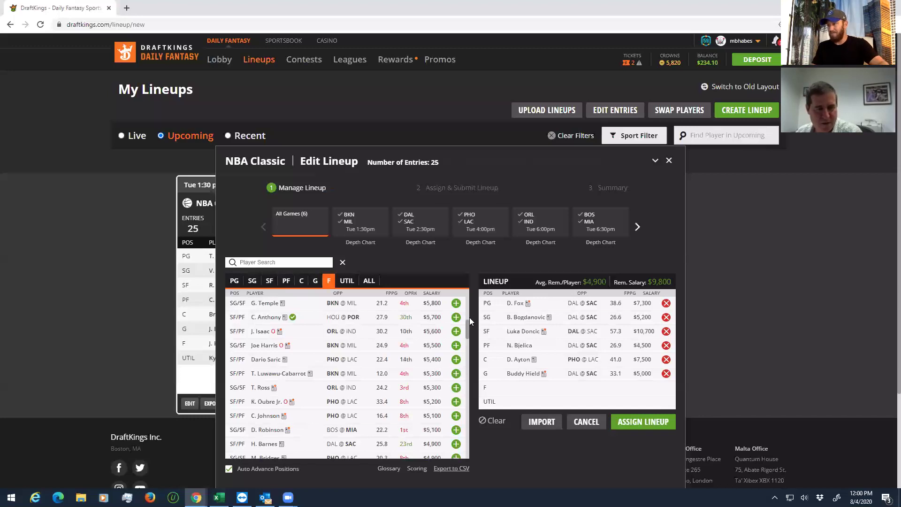
scroll(467, 329, down, 2)
scroll(462, 355, down, 4)
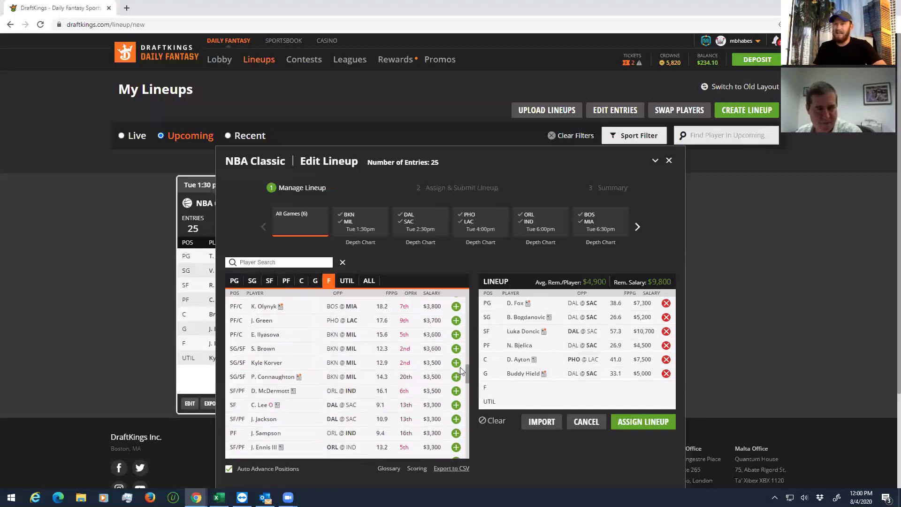
scroll(461, 372, up, 3)
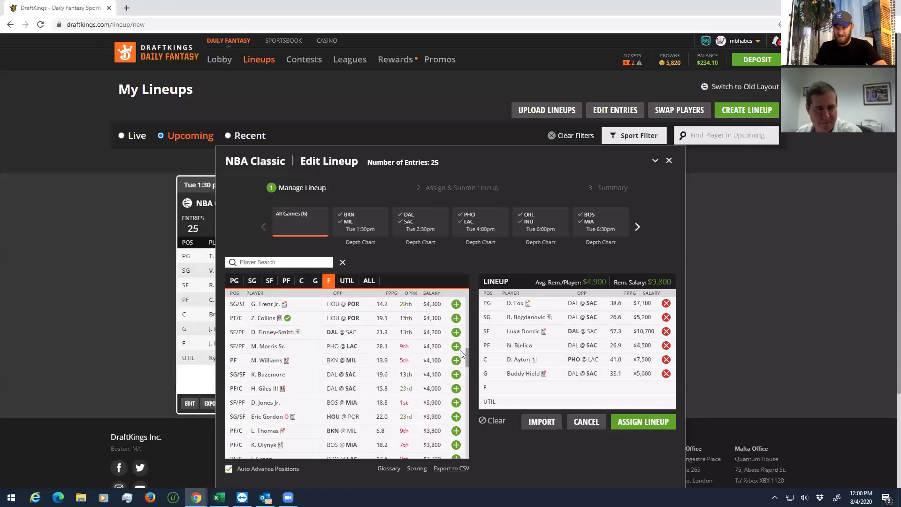
scroll(462, 355, up, 1)
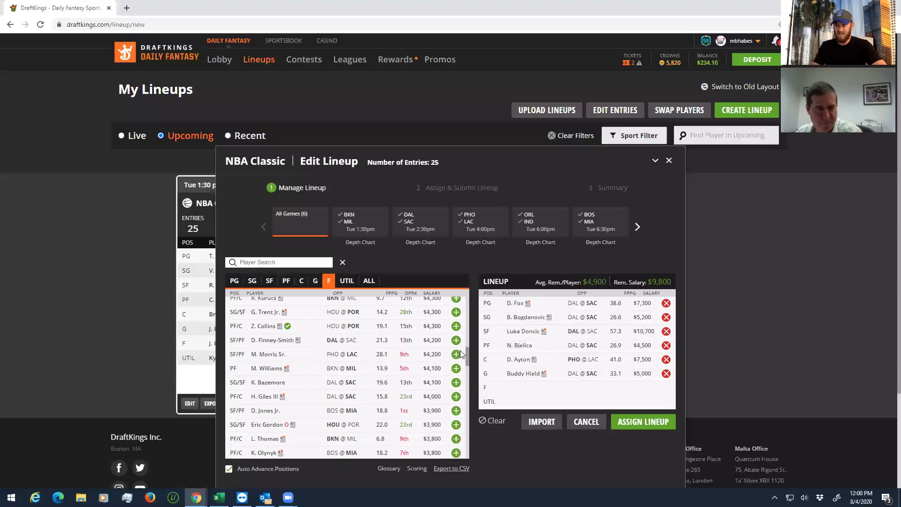
click(455, 326)
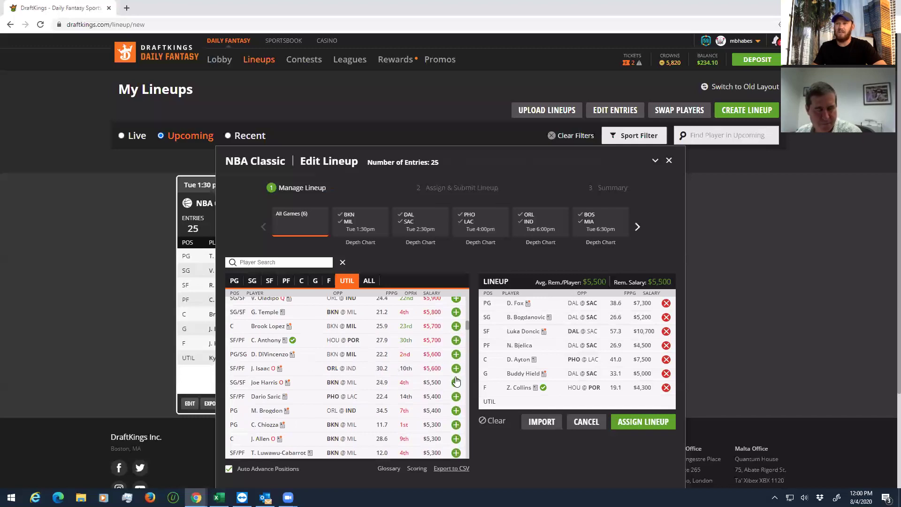
click(457, 411)
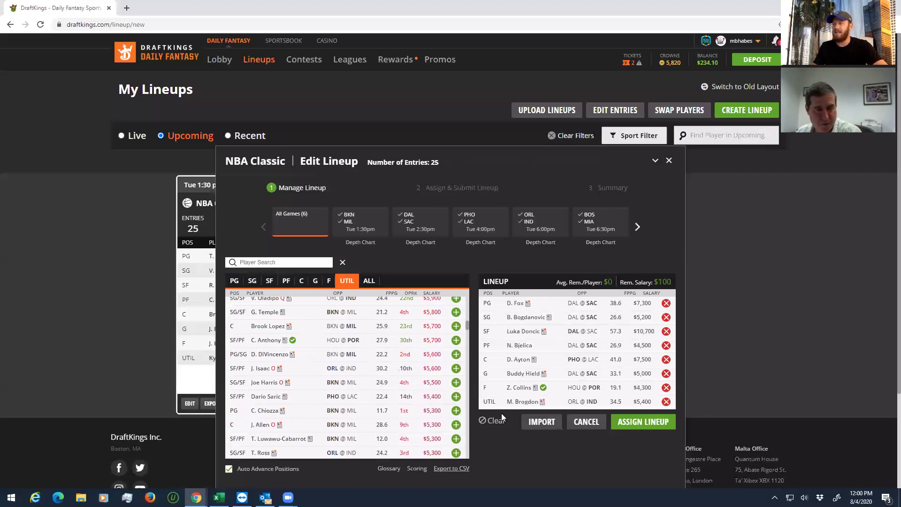
Assign the completed lineup to all of the NBA Classic contest entries and submit it
click(656, 425)
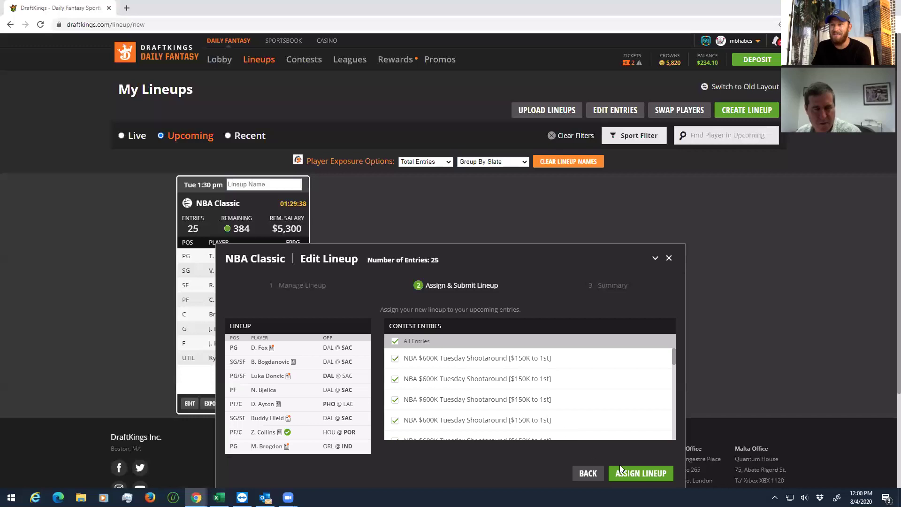
click(637, 465)
click(641, 473)
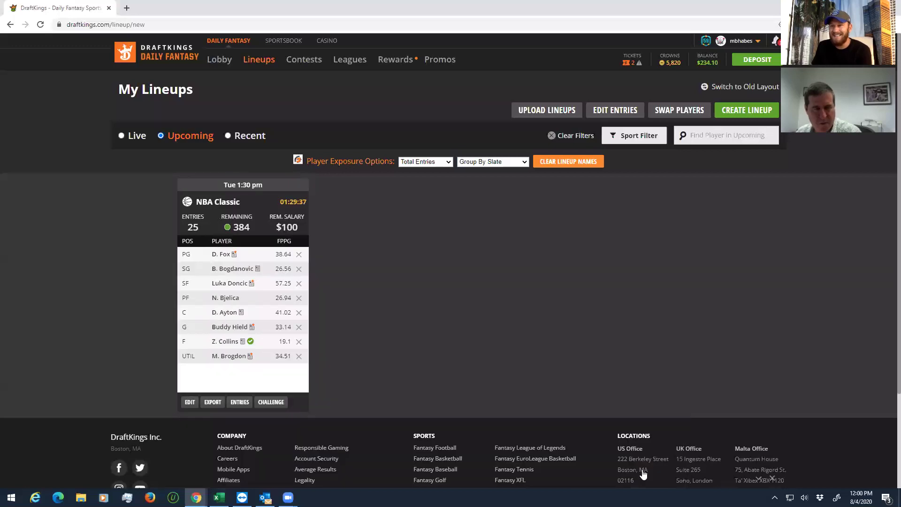